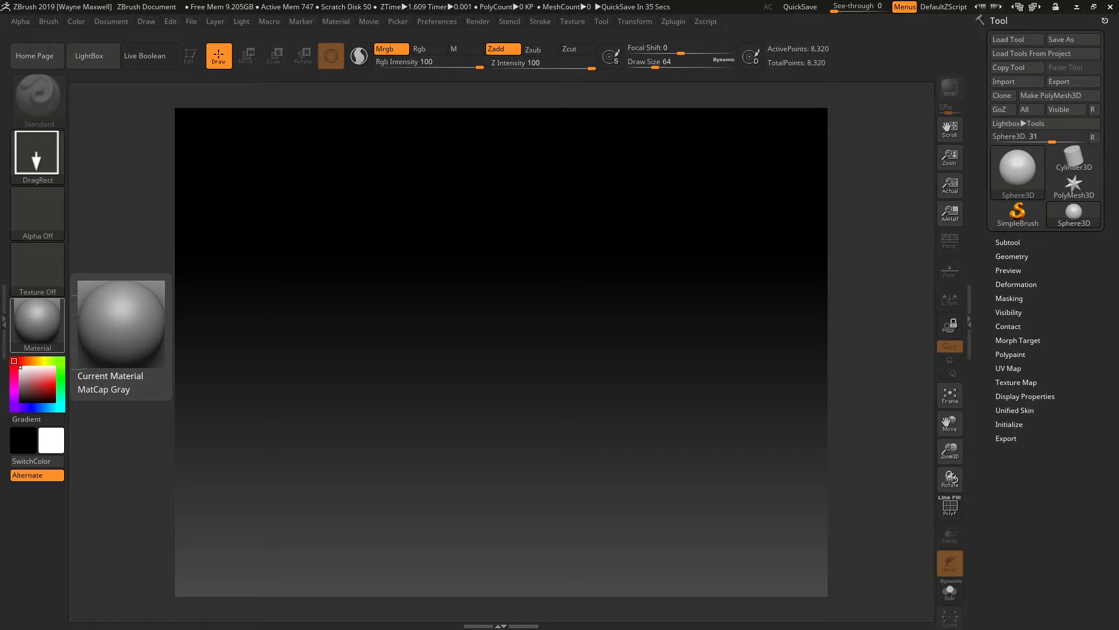
Draw a Sphere3D on the canvas, enter Edit mode, and convert it to a PolyMesh3D.
click(1017, 173)
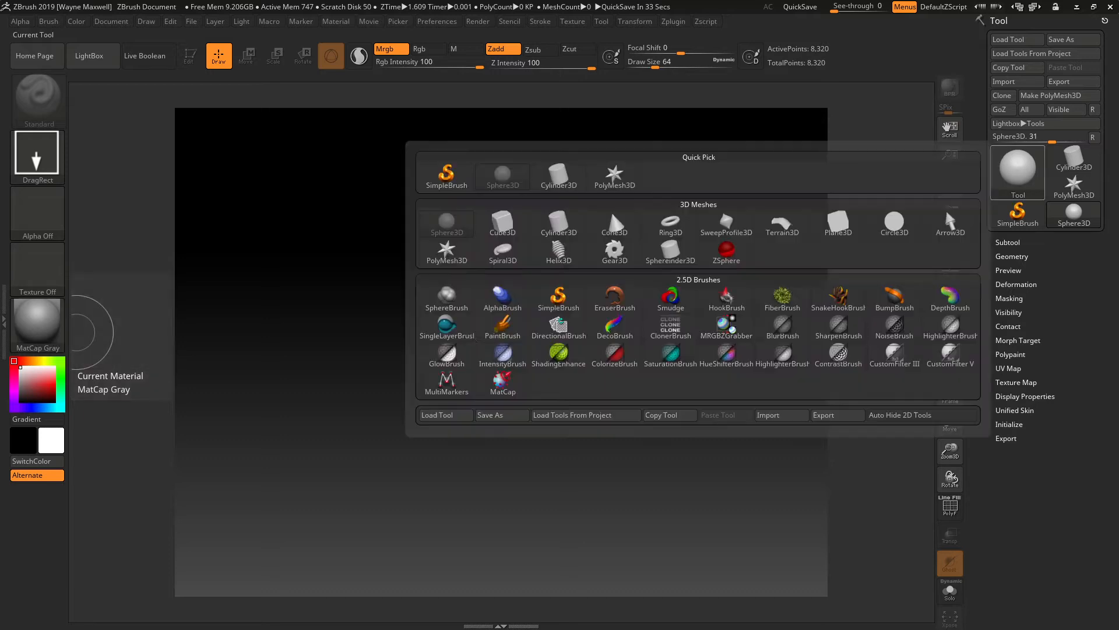
drag(478, 302, 367, 229)
click(188, 55)
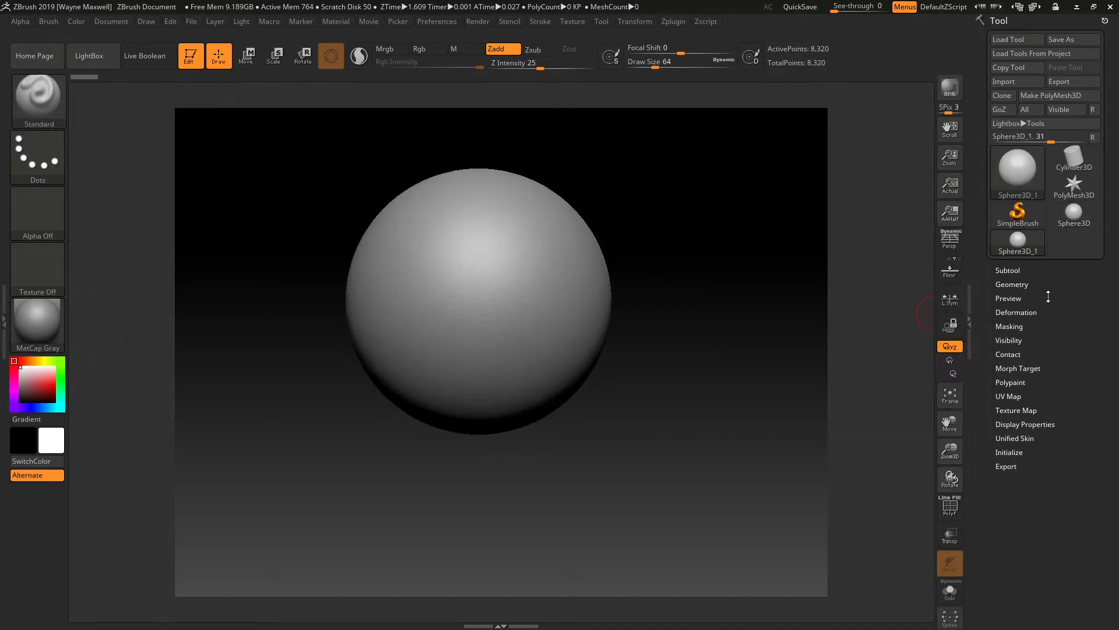
click(1014, 284)
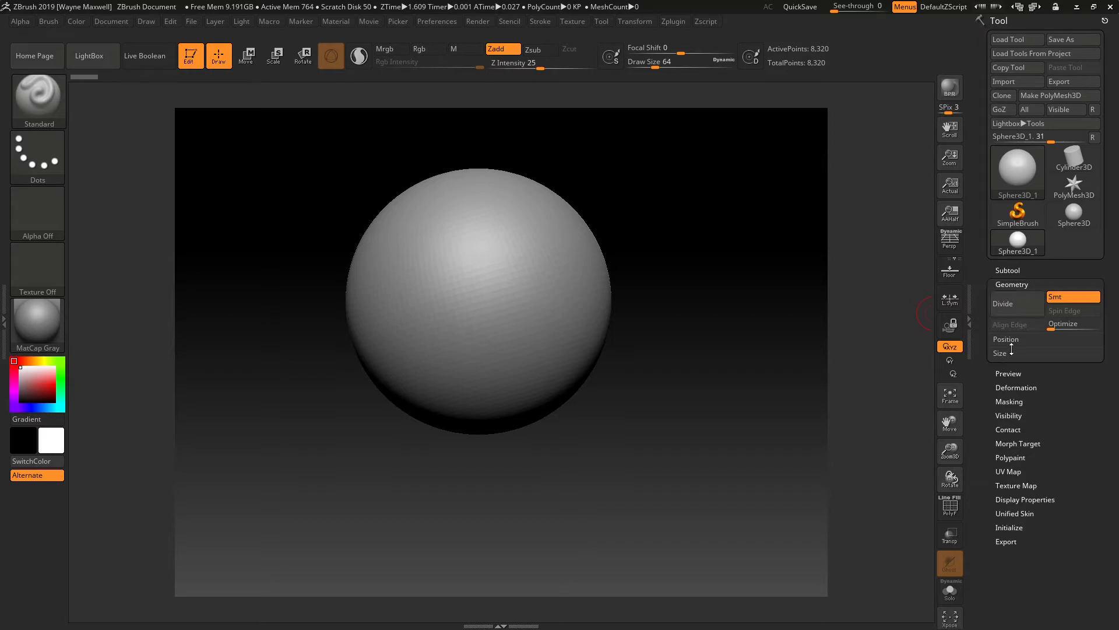
click(1067, 96)
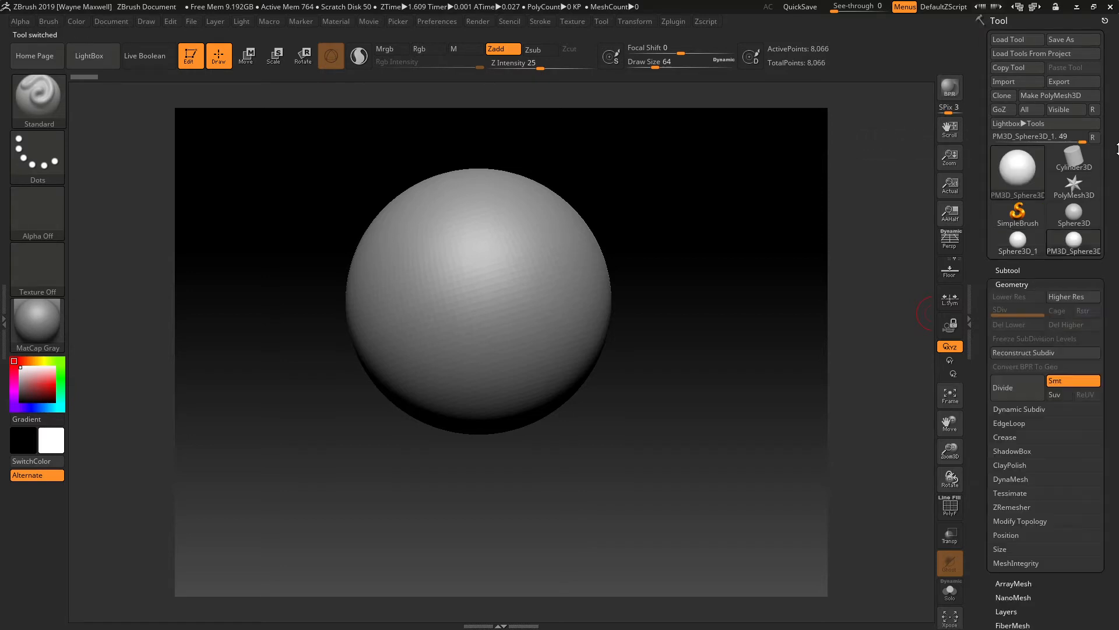
Sculpt differing vertical ridges on both sides of the sphere, then Mirror And Weld it across X.
scroll(1037, 350, down, 5)
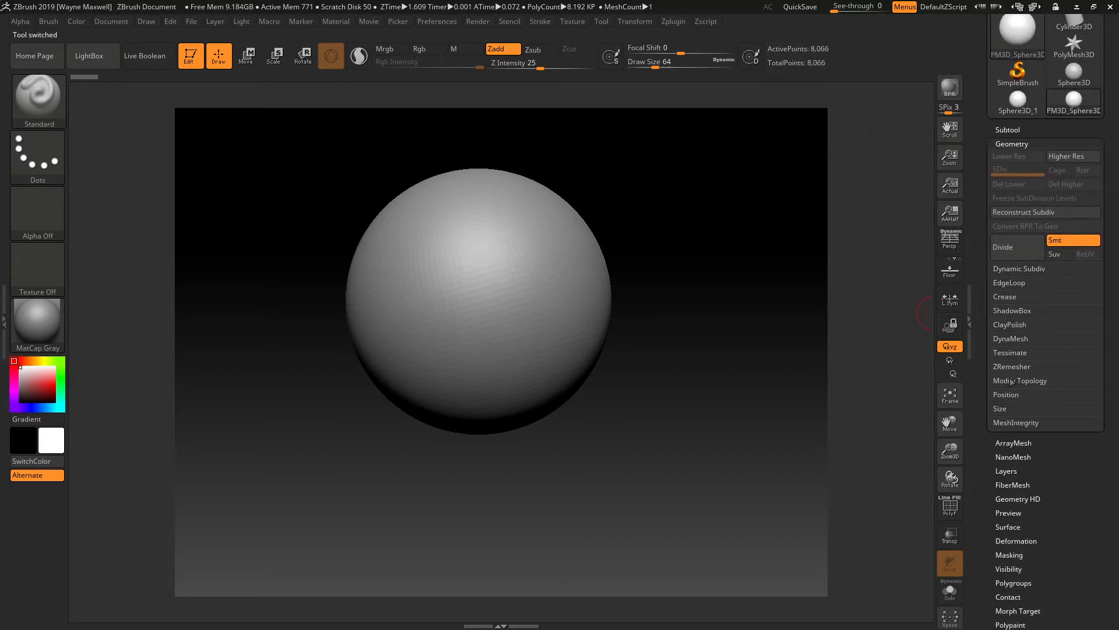
click(1017, 381)
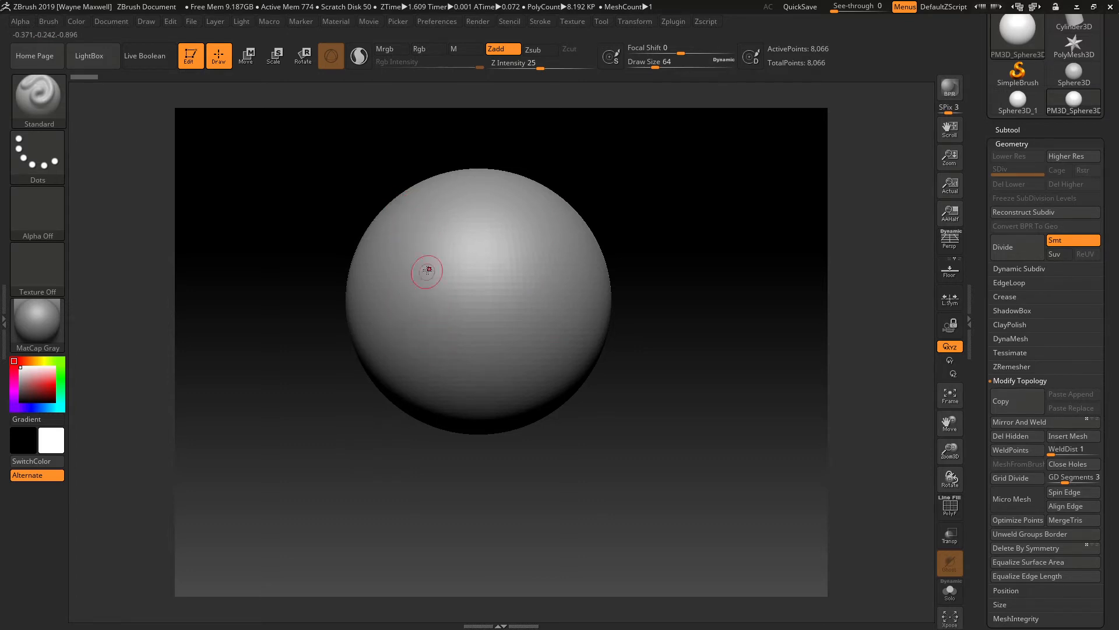
mouse_move(407, 237)
mouse_down()
mouse_move(433, 372)
mouse_move(406, 236)
mouse_up()
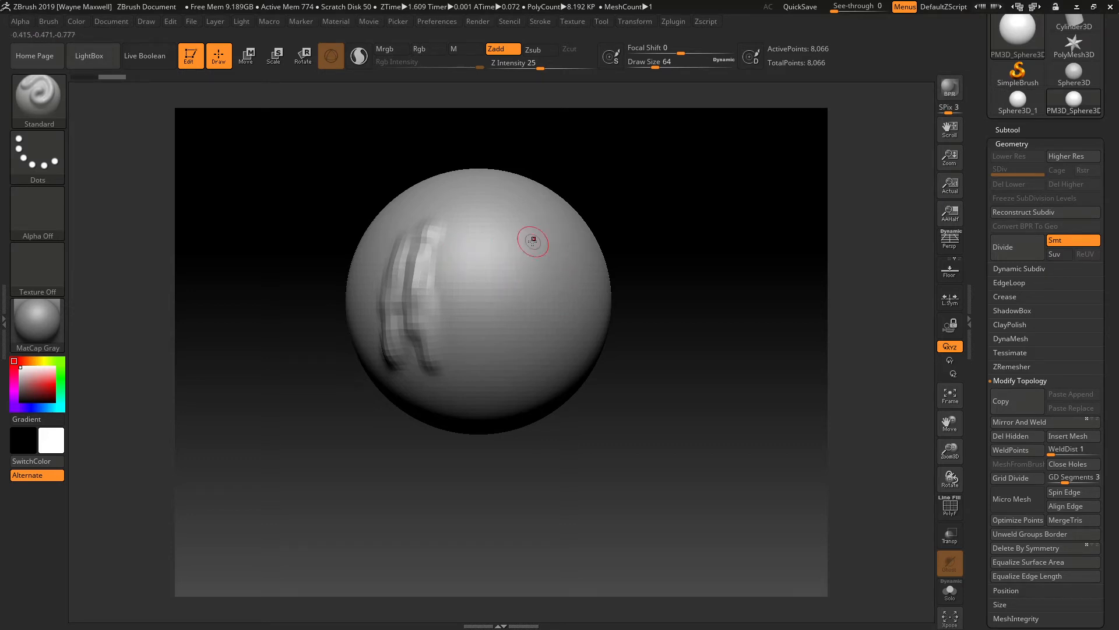
mouse_move(527, 234)
mouse_down()
mouse_move(553, 272)
mouse_move(562, 356)
mouse_up()
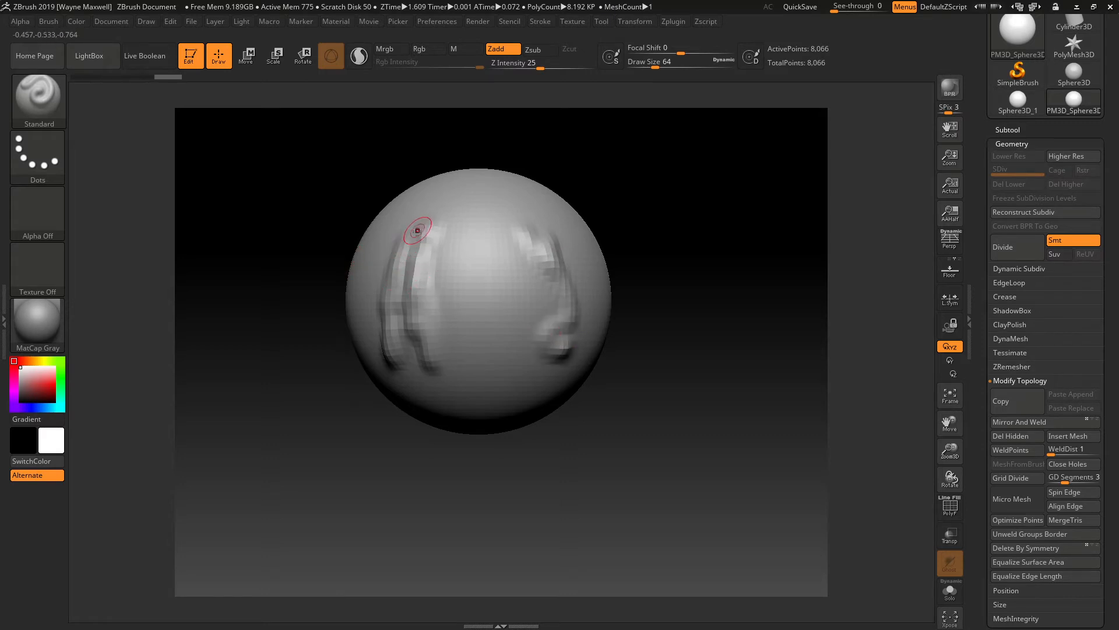
mouse_move(418, 231)
mouse_down()
mouse_move(420, 274)
mouse_move(401, 321)
mouse_up()
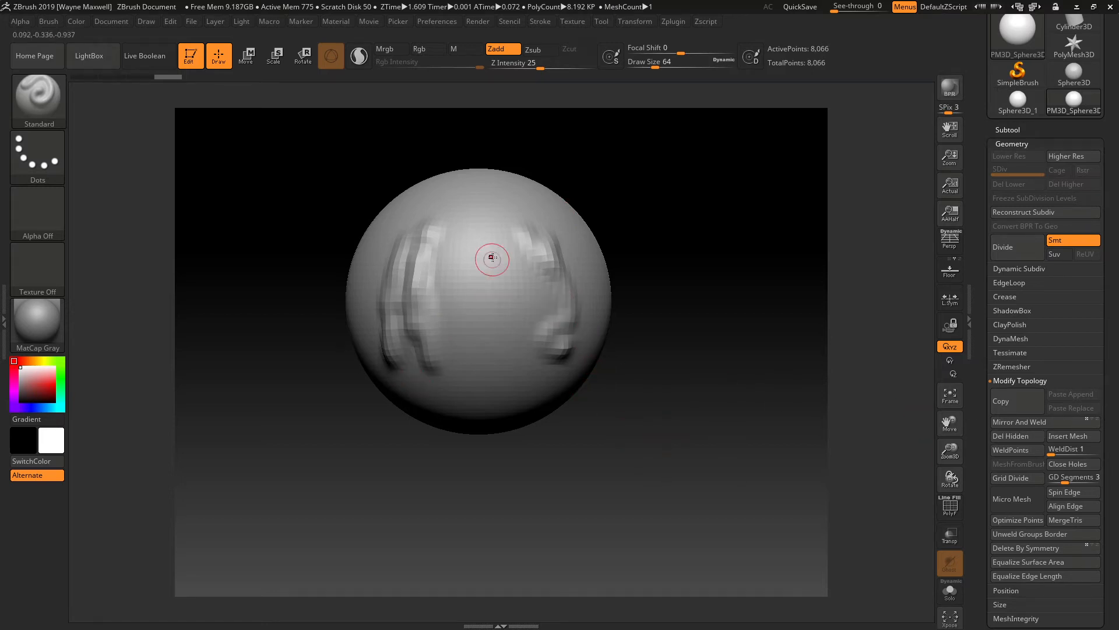
click(1050, 422)
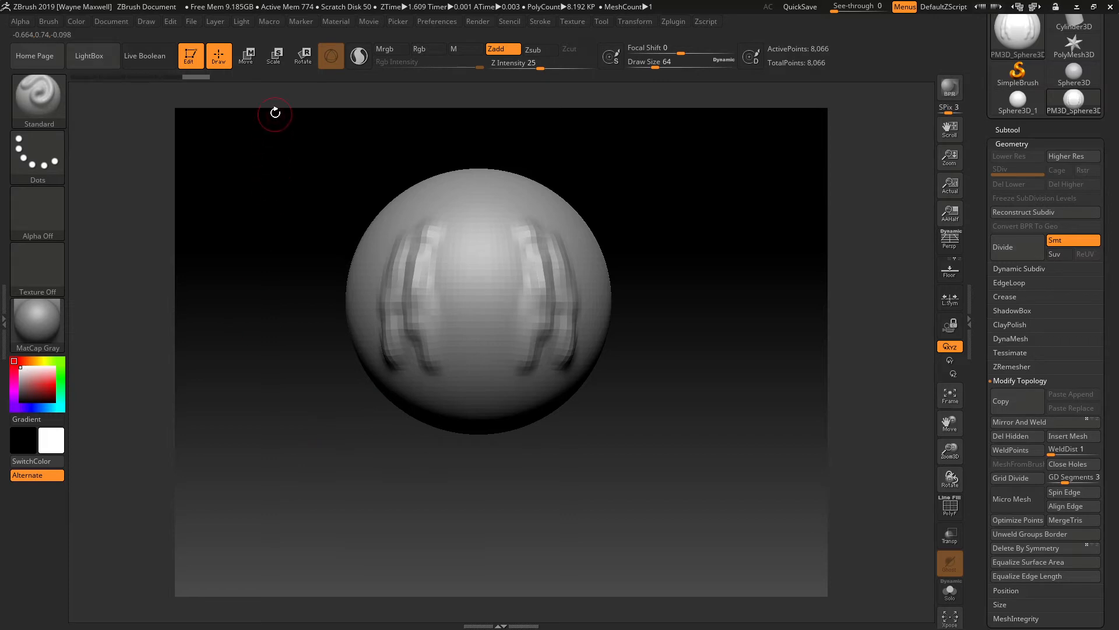
Move the sphere up and off centre along X, then Mirror And Weld it across X and Y.
click(255, 52)
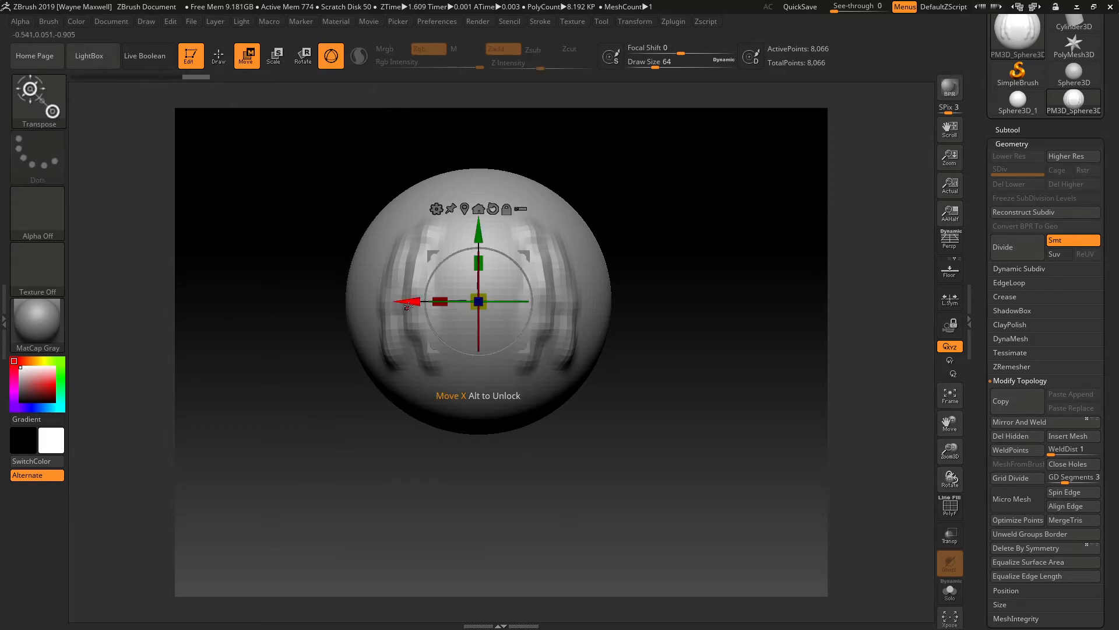
drag(408, 306, 387, 306)
drag(457, 237, 457, 197)
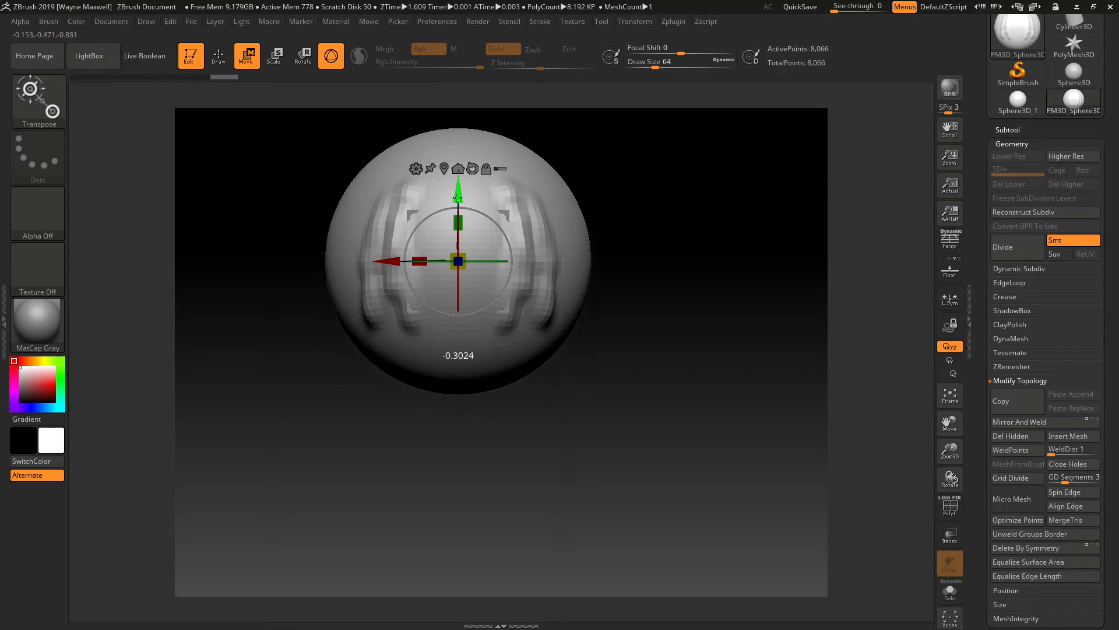
click(1020, 422)
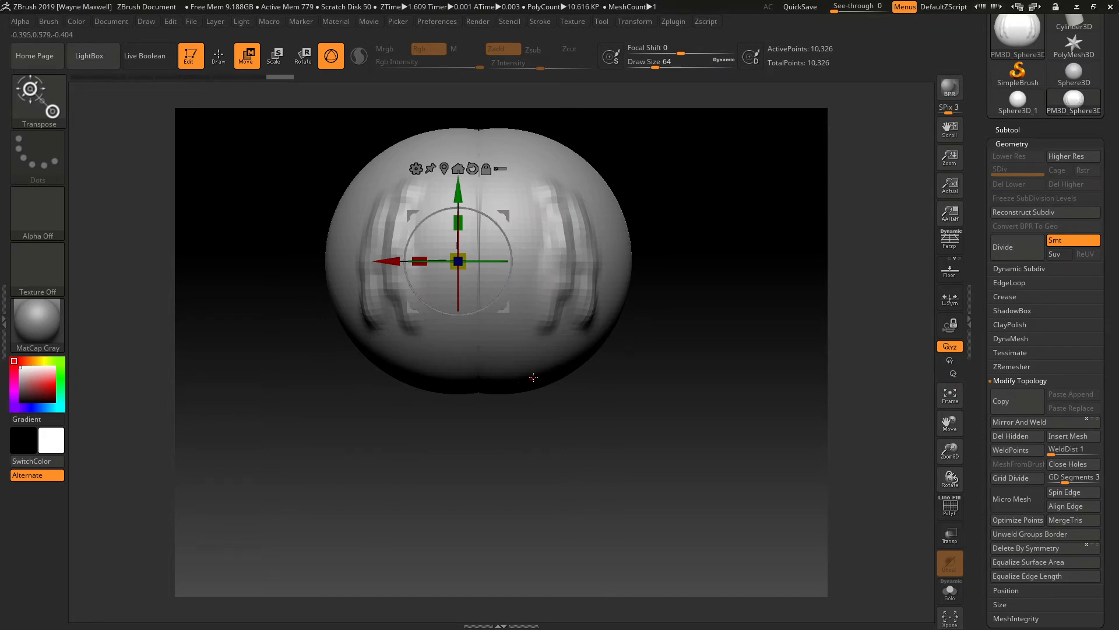
click(1095, 422)
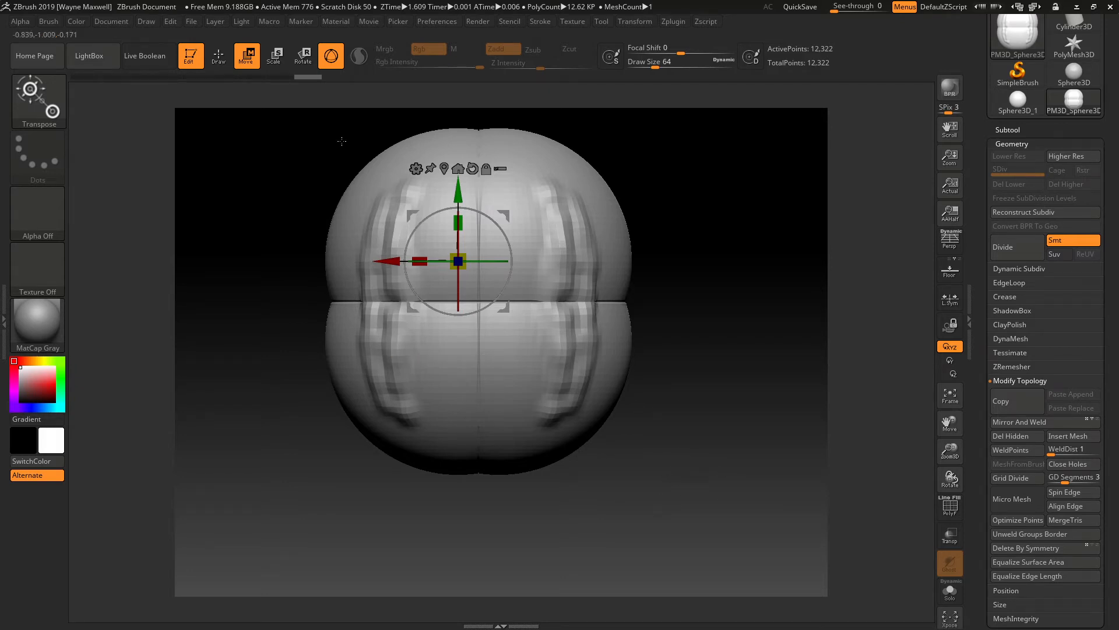
Examine the weld seams of the mirrored mesh from several angles, using the PolyFrame wireframe.
key(q)
drag(692, 342, 585, 313)
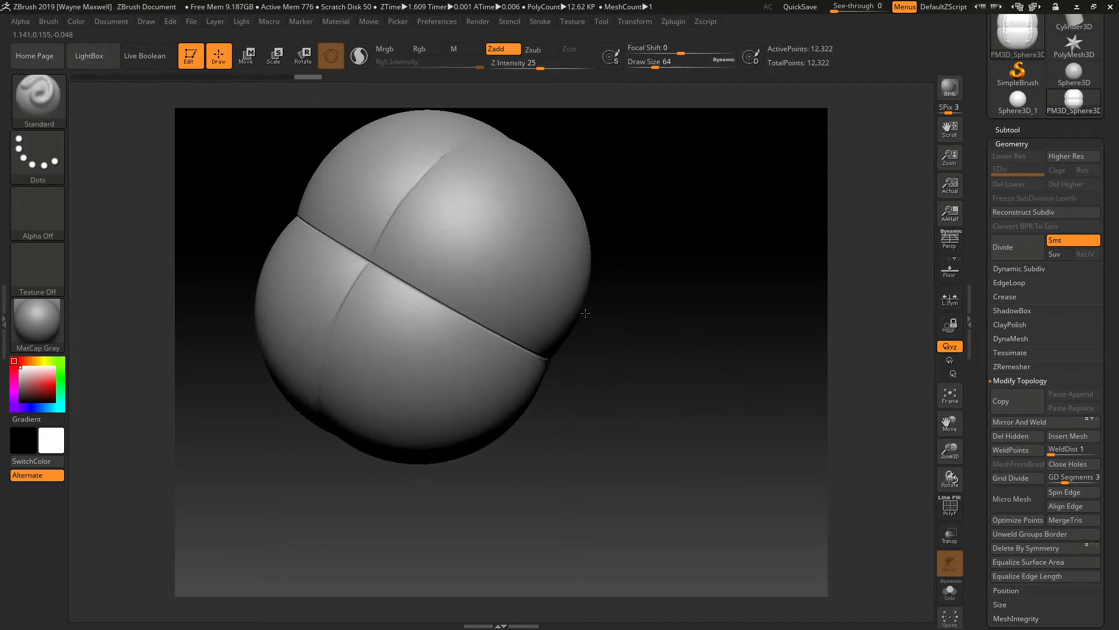
click(949, 505)
drag(358, 516, 454, 466)
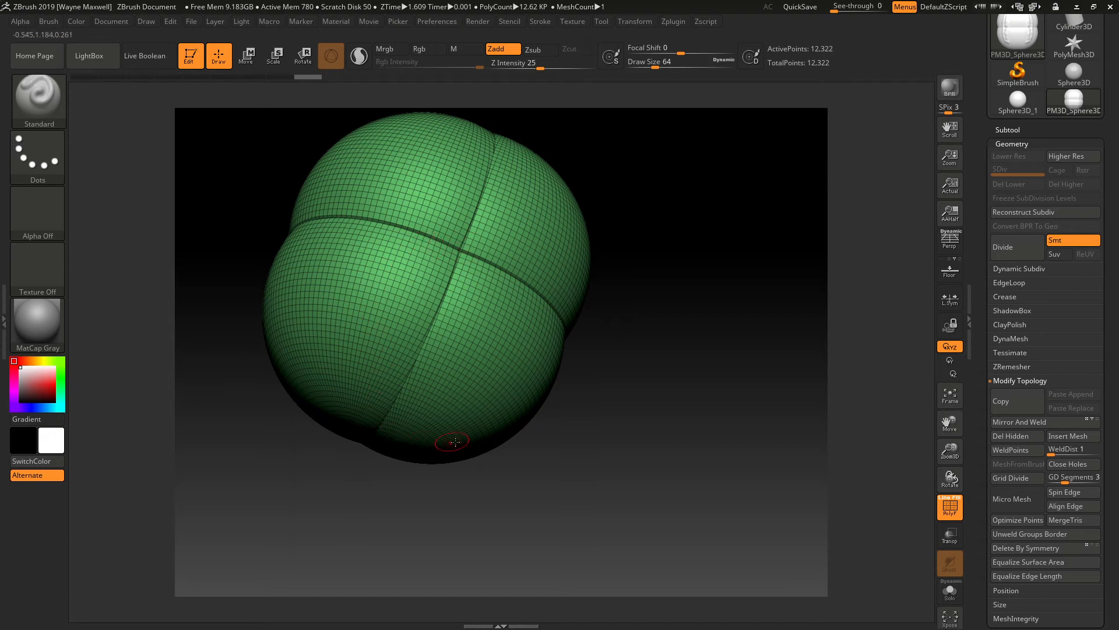
click(950, 506)
drag(607, 439, 675, 496)
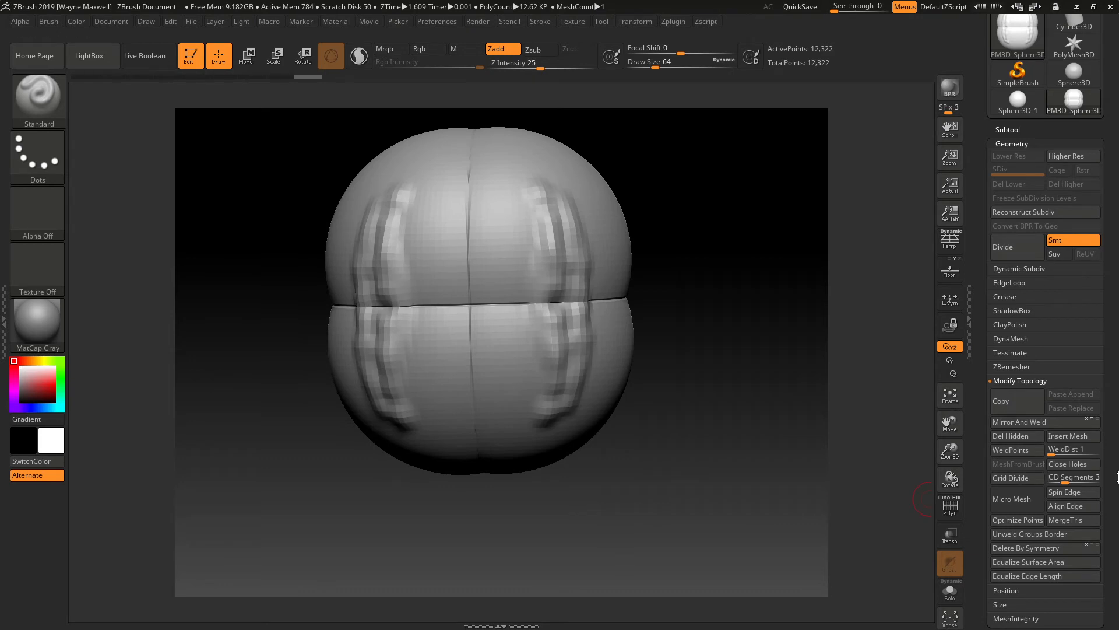
Undo the mirroring, the off-centre move and the sculpted ridges, back to the smooth sphere.
scroll(1117, 470, down, 5)
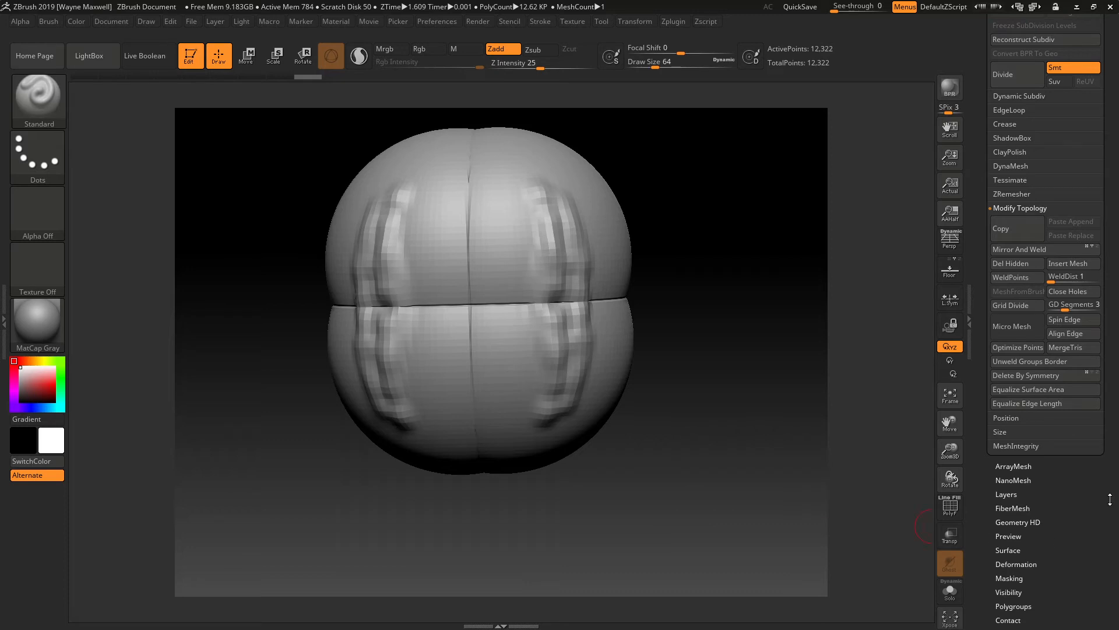
scroll(1110, 499, up, 5)
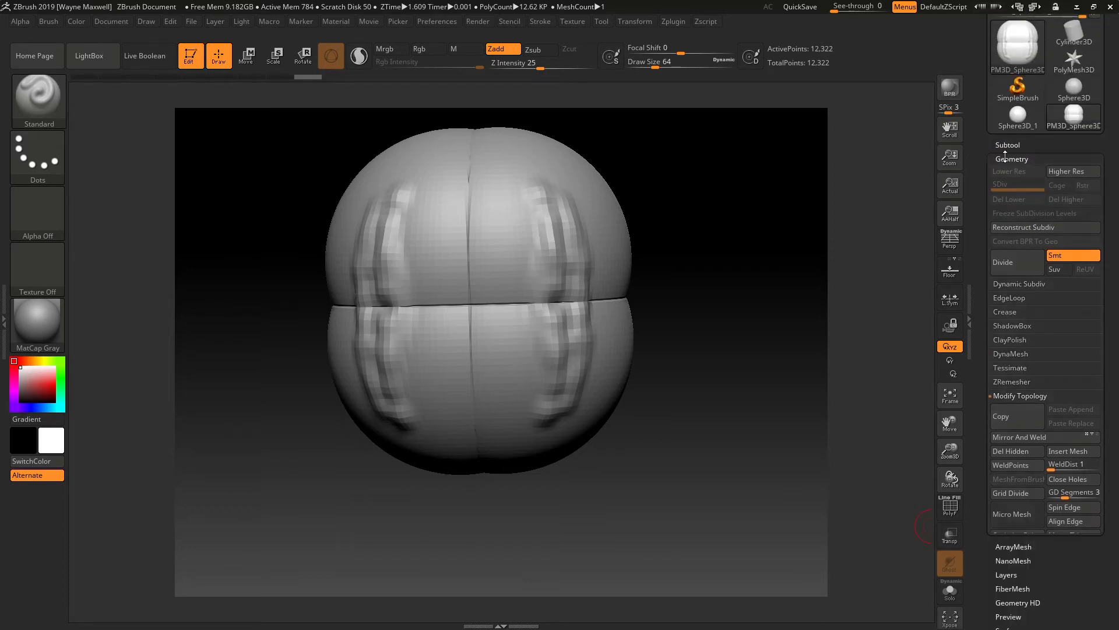
click(1005, 157)
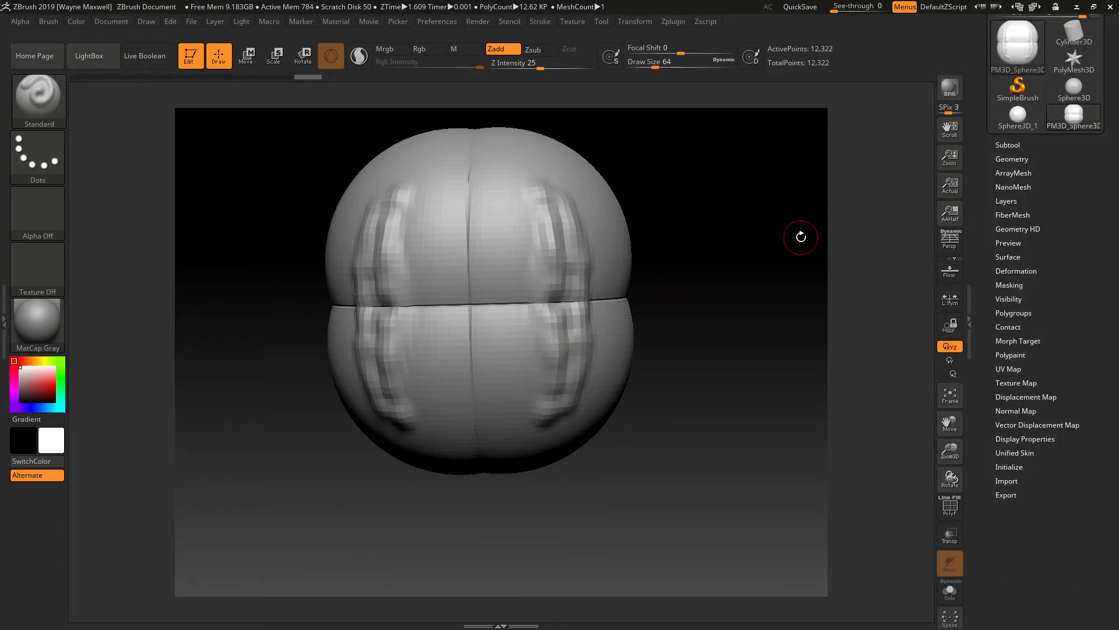
key(ctrl+z)
key(ctrl+z)
key(ctrl+z)
key(ctrl+z)
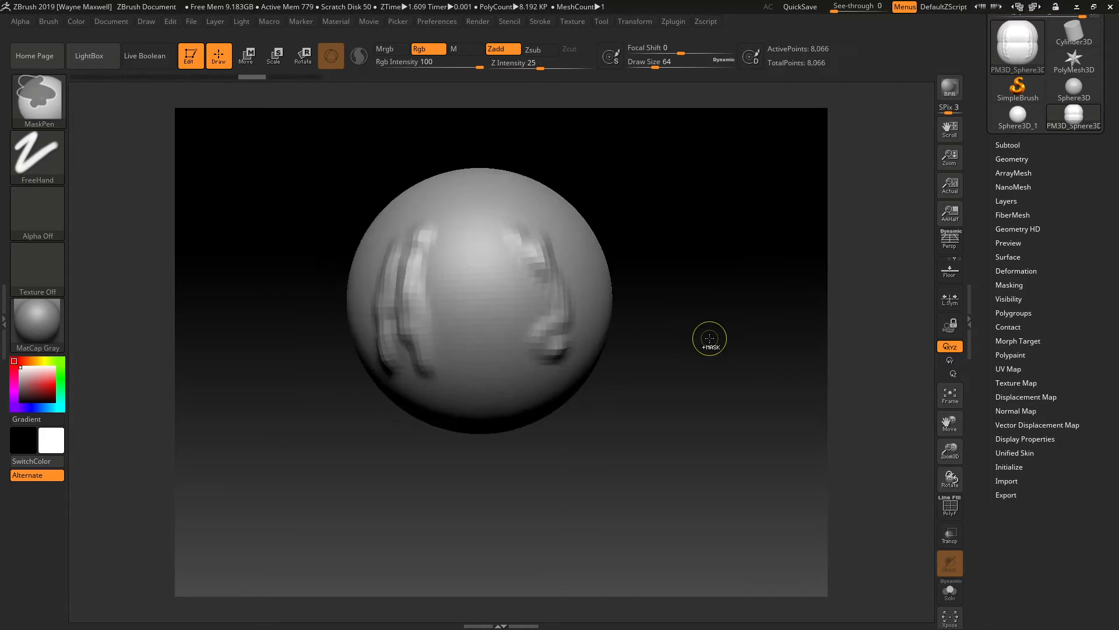
key(ctrl+z)
key(ctrl+z)
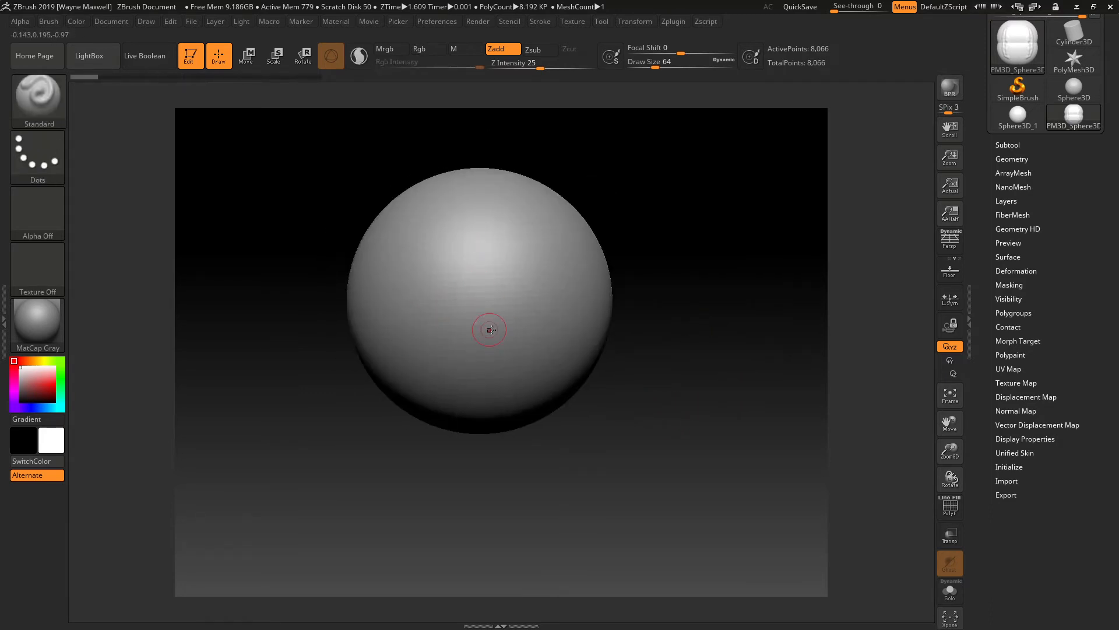
Sculpt several vertical ridges on only the right half of the sphere with the Standard brush.
mouse_move(542, 310)
mouse_down()
mouse_move(528, 341)
mouse_move(576, 331)
mouse_move(536, 262)
mouse_up()
drag(553, 476, 551, 424)
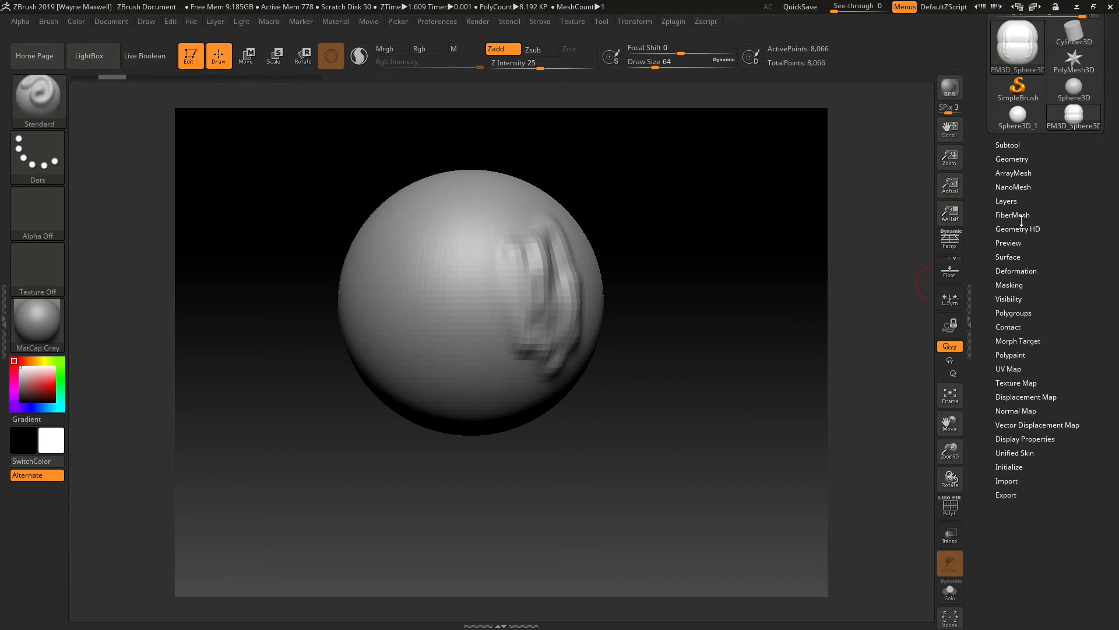
Try Mirror And Weld across X only on the one-sided sculpt, then undo it.
click(1011, 161)
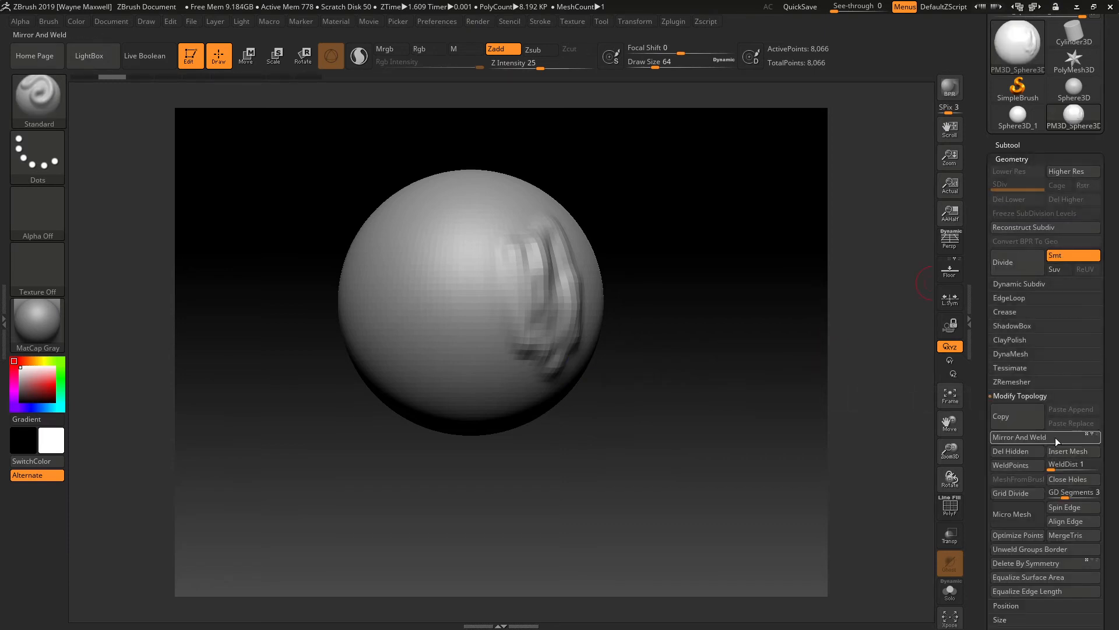
click(1091, 437)
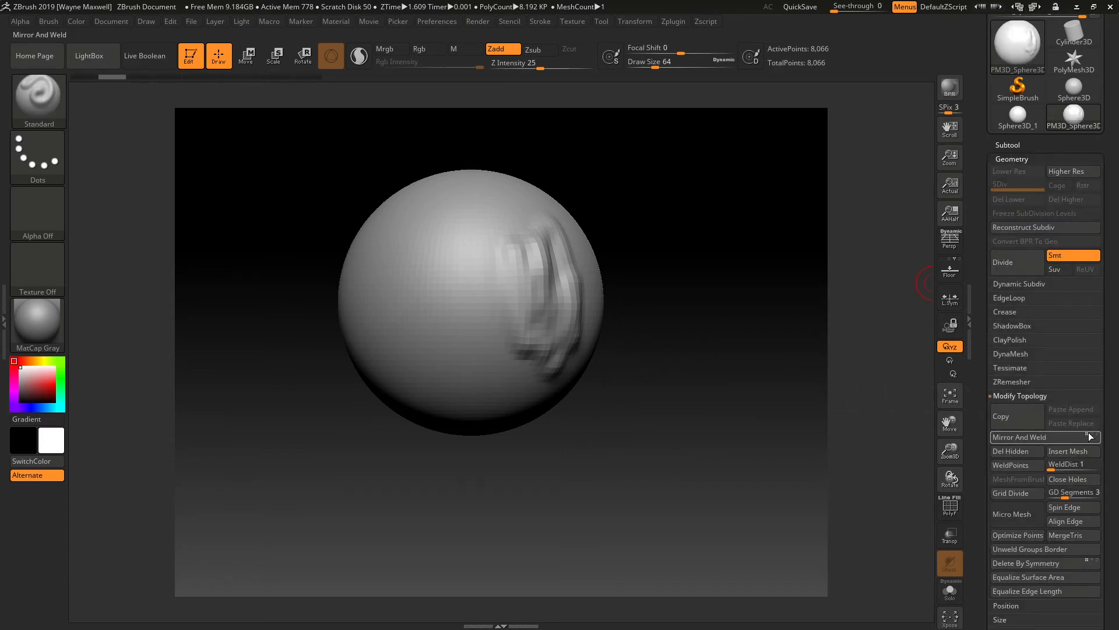
click(1026, 437)
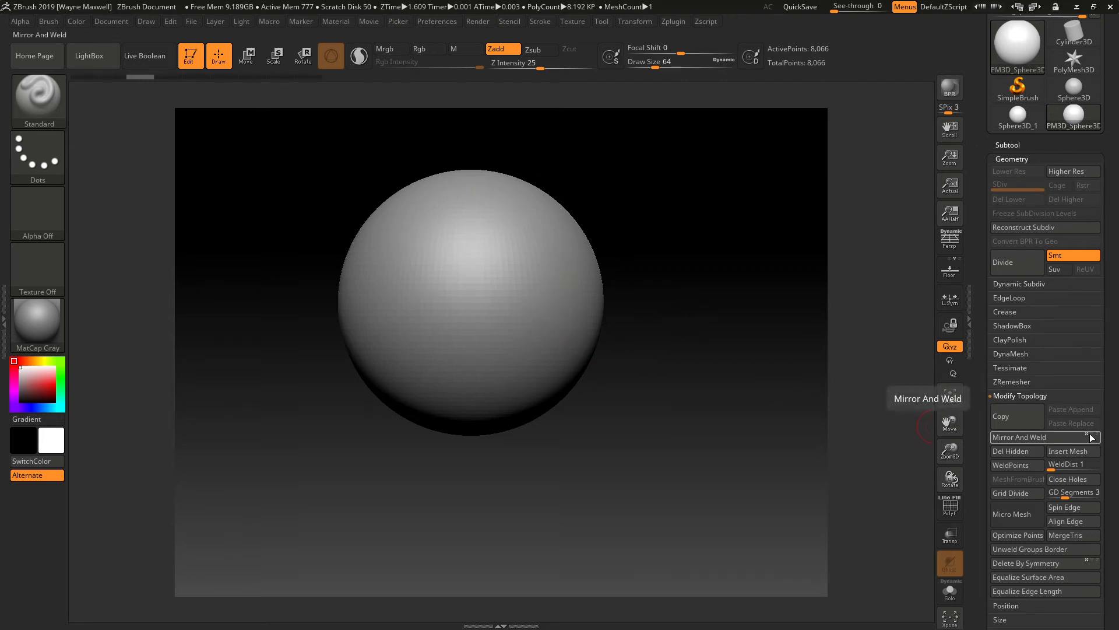
click(1028, 438)
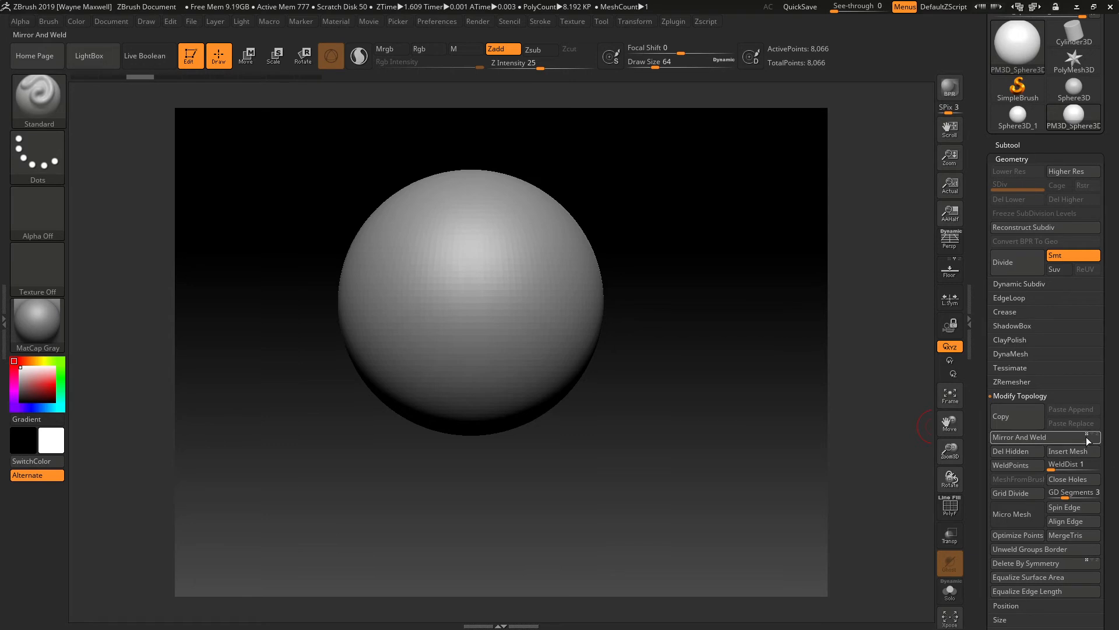
key(ctrl)
key(ctrl+z)
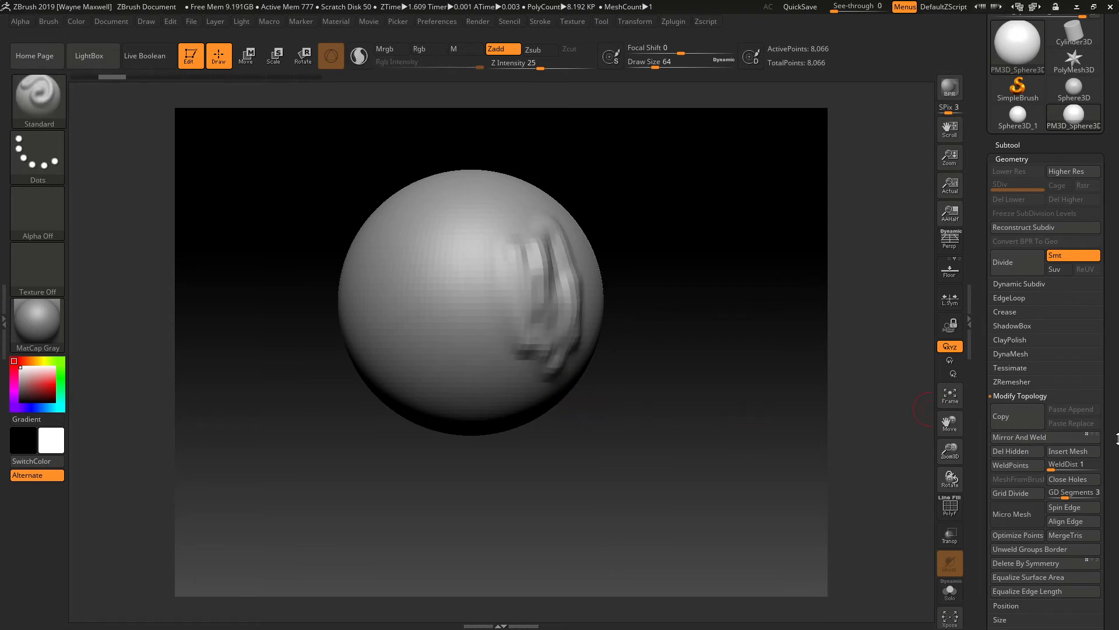
Flip the sphere across X with the Deformation Mirror so the ridges switch to the opposite half.
scroll(1081, 326, down, 6)
scroll(1081, 326, down, 2)
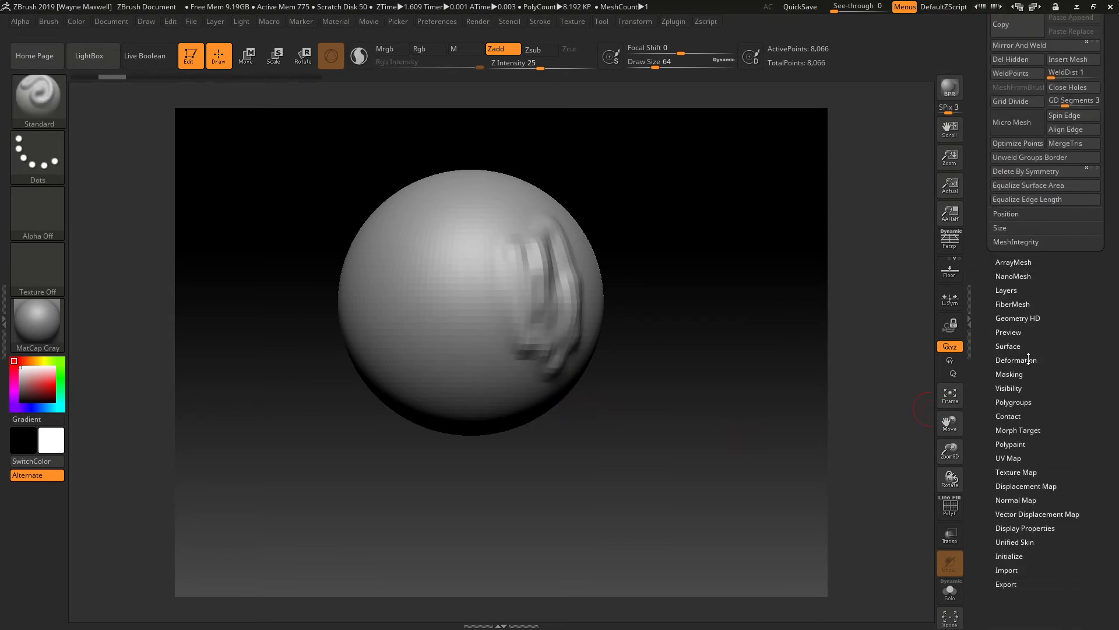
click(1016, 360)
scroll(1031, 329, up, 8)
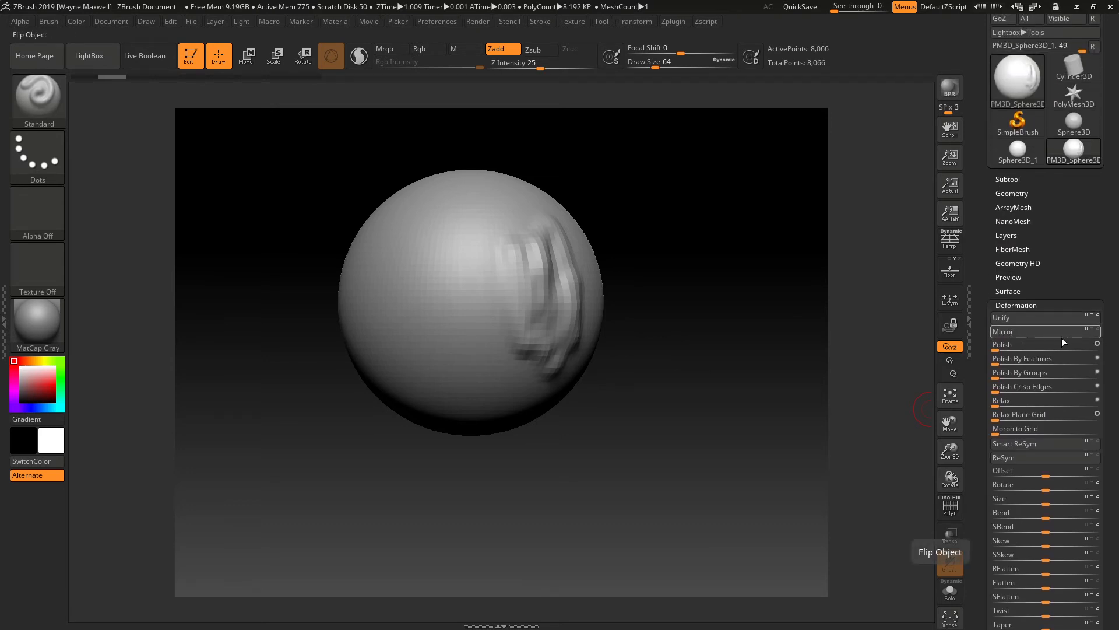
click(1012, 331)
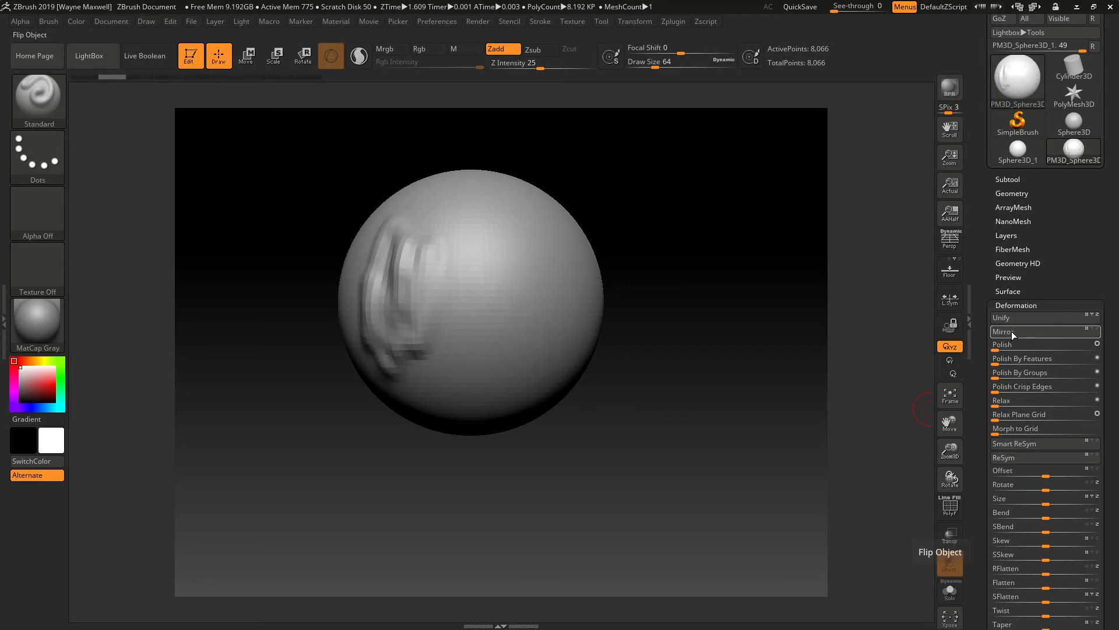
Apply Mirror And Weld across X to copy the flipped ridges onto the other half.
click(1027, 195)
scroll(1043, 350, down, 3)
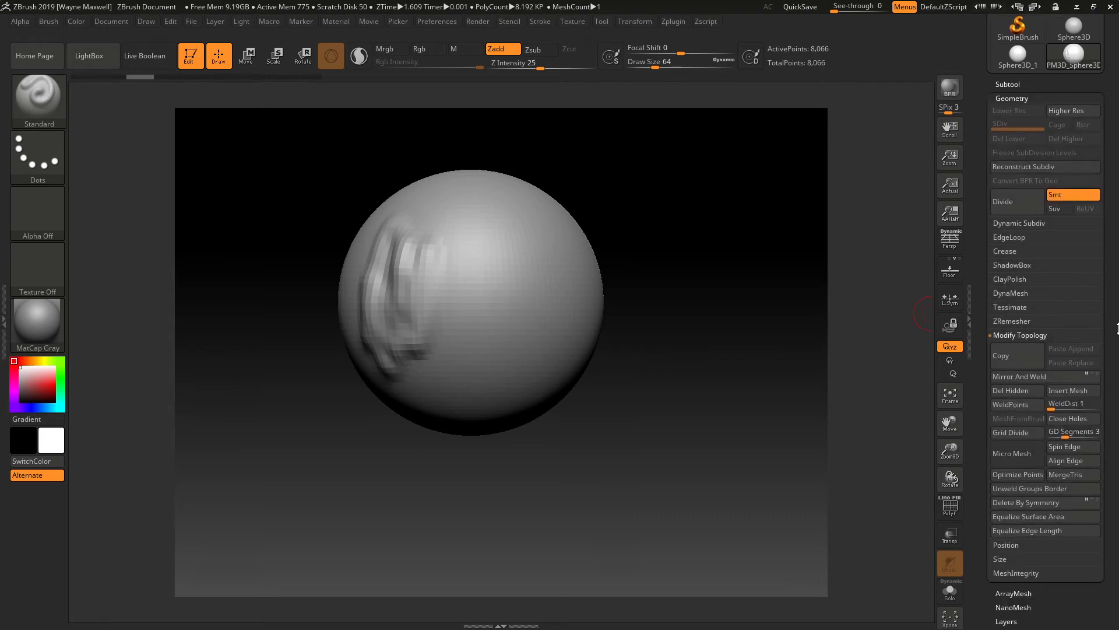
click(1031, 376)
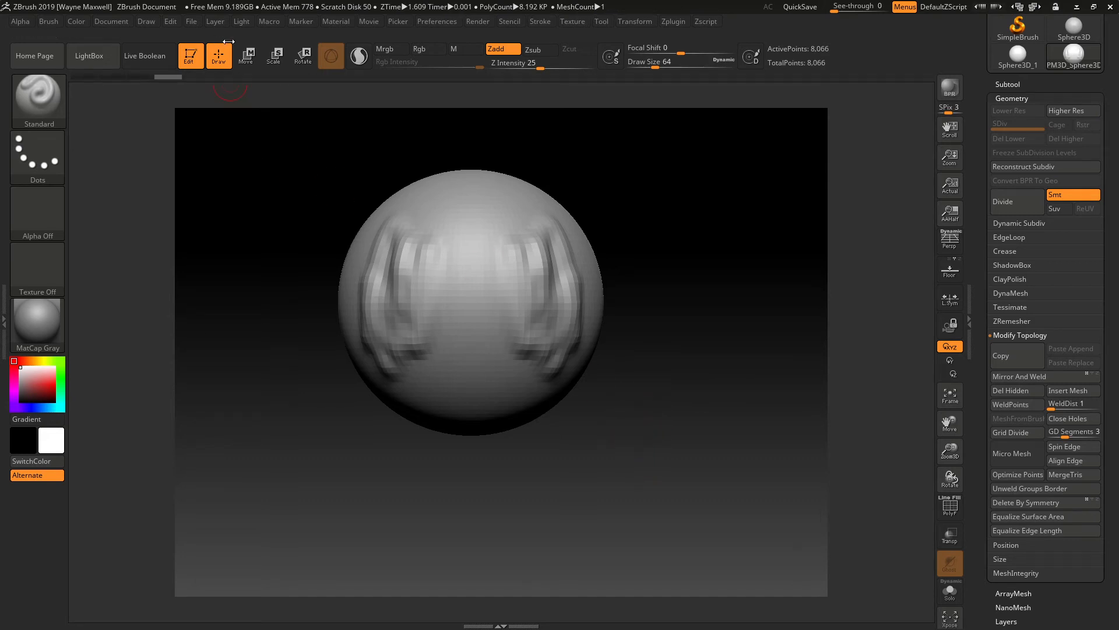
Undo the mirrored copy of the ridges, then move the sphere up and off centre along X.
key(w)
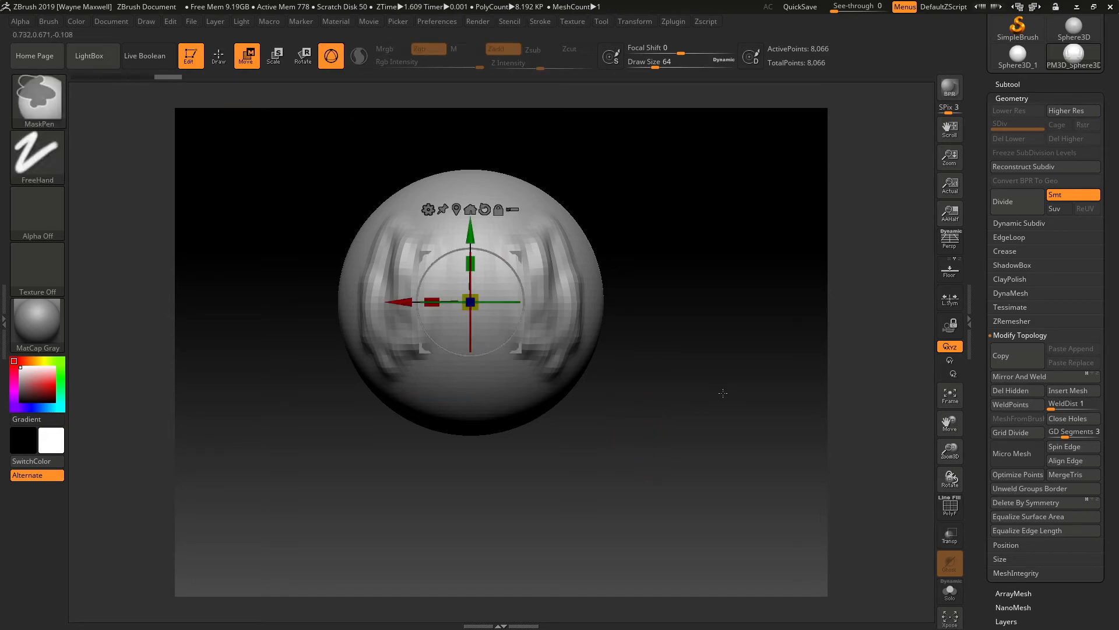
shift+drag(539, 239, 542, 373)
drag(468, 239, 468, 210)
drag(393, 270, 380, 271)
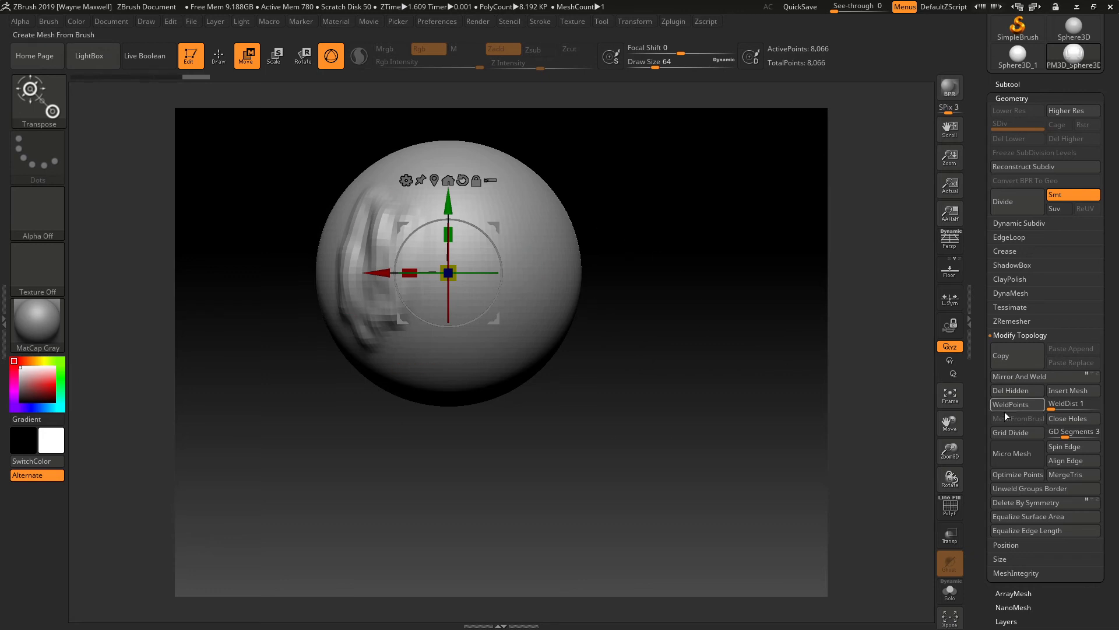
Try Mirror And Weld across X on the off-centre sphere, move the result down along Y, and undo both.
click(1040, 376)
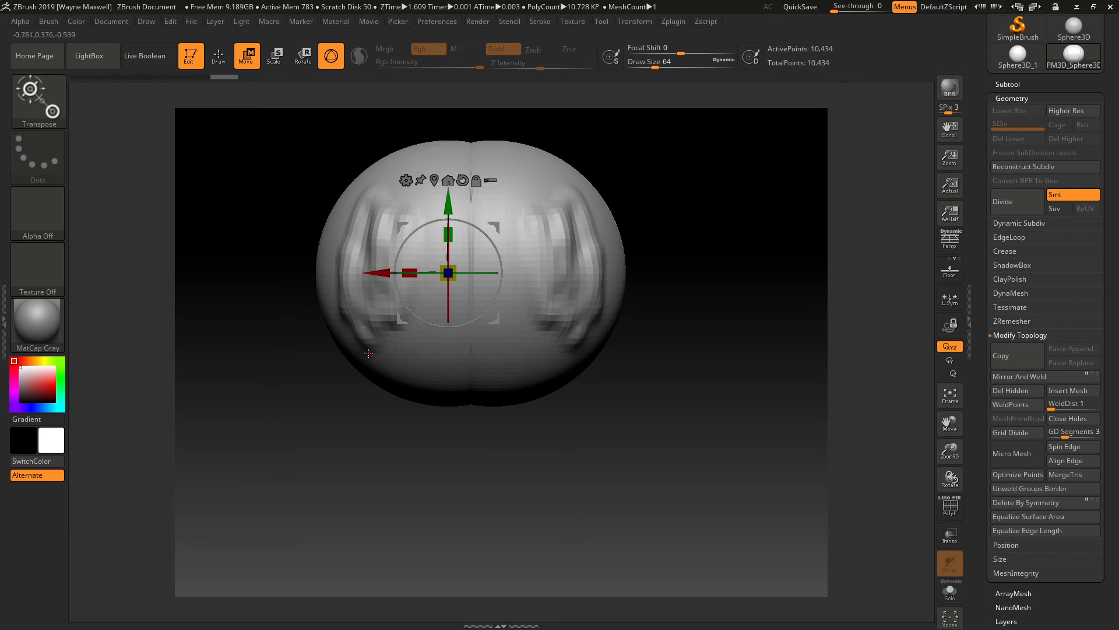
drag(448, 206, 447, 255)
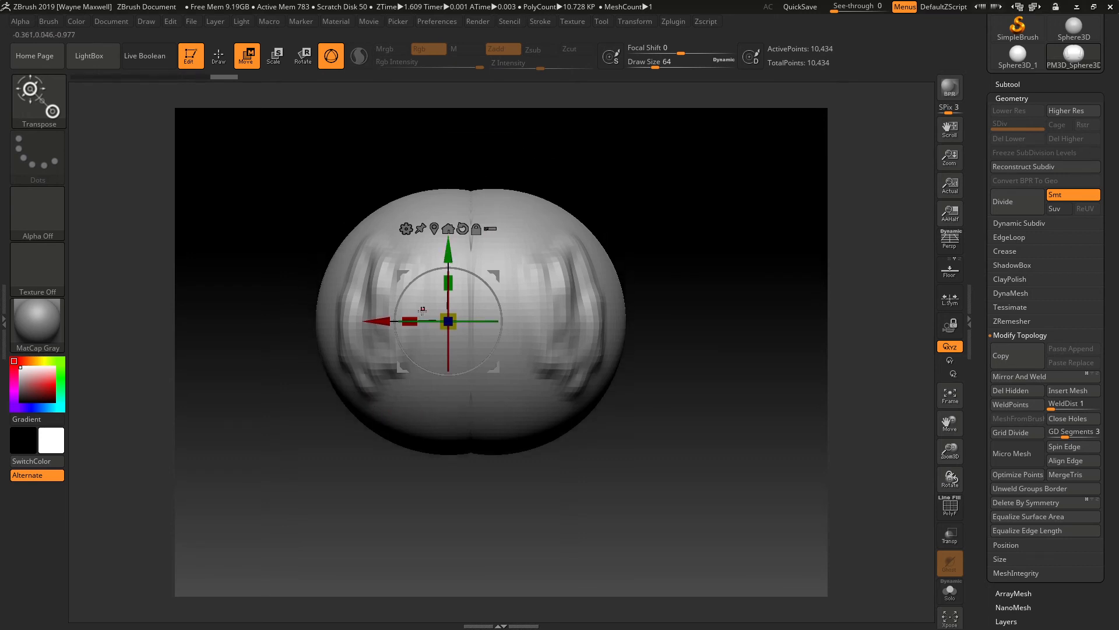
key(ctrl+z)
key(ctrl+z)
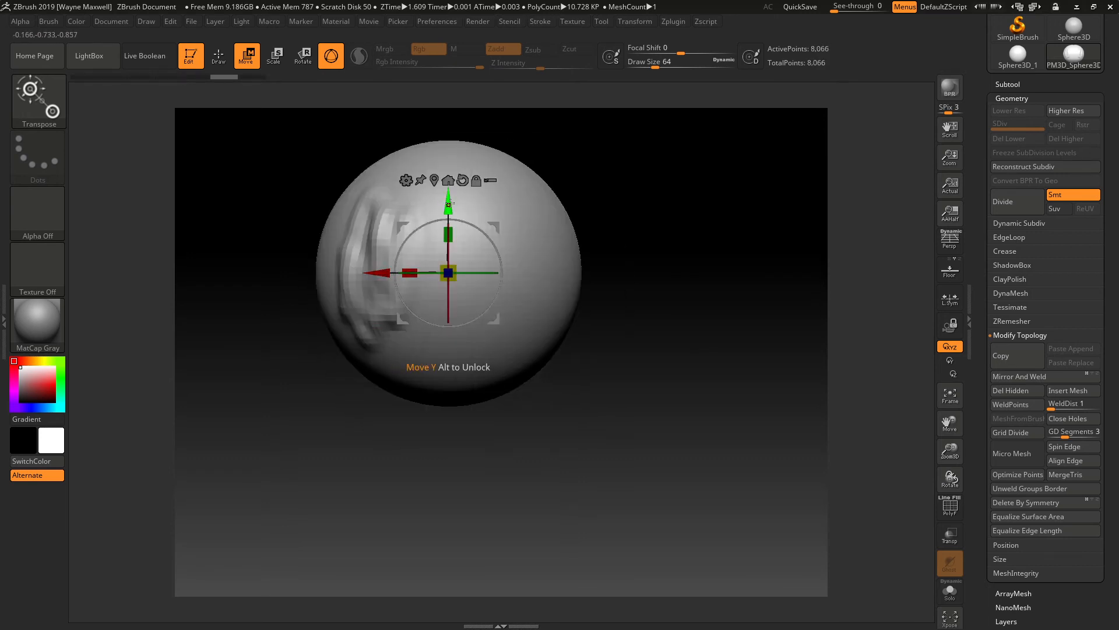
Move the sphere down along Y and slightly toward centre along X, then try Mirror And Weld across X and undo the weld.
drag(448, 204, 448, 253)
drag(379, 323, 390, 322)
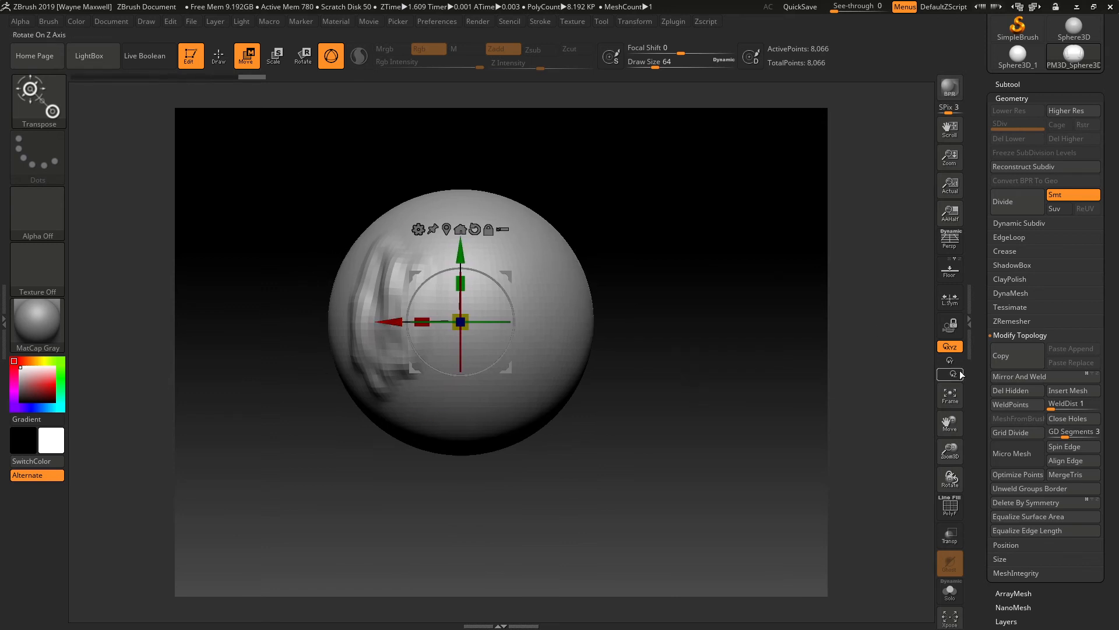
click(1017, 376)
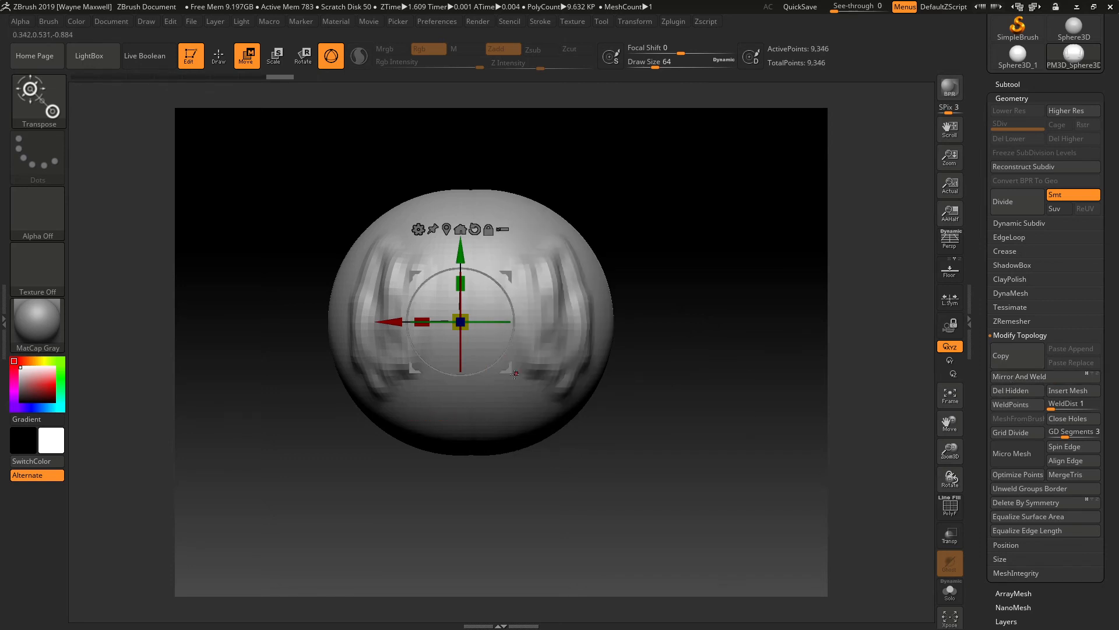
key(ctrl)
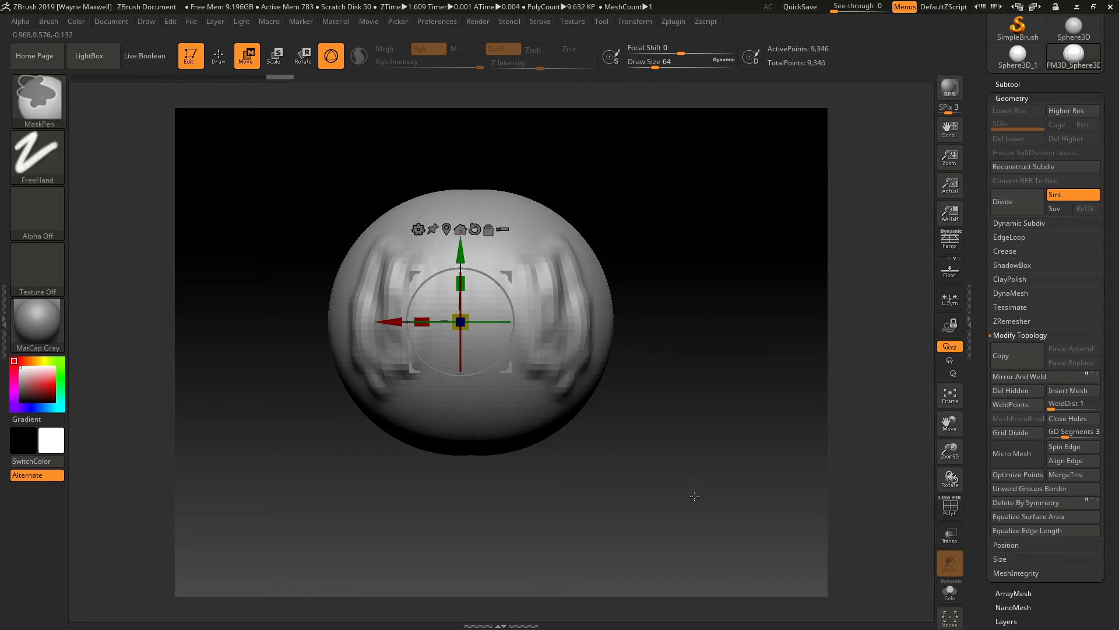
key(ctrl+z)
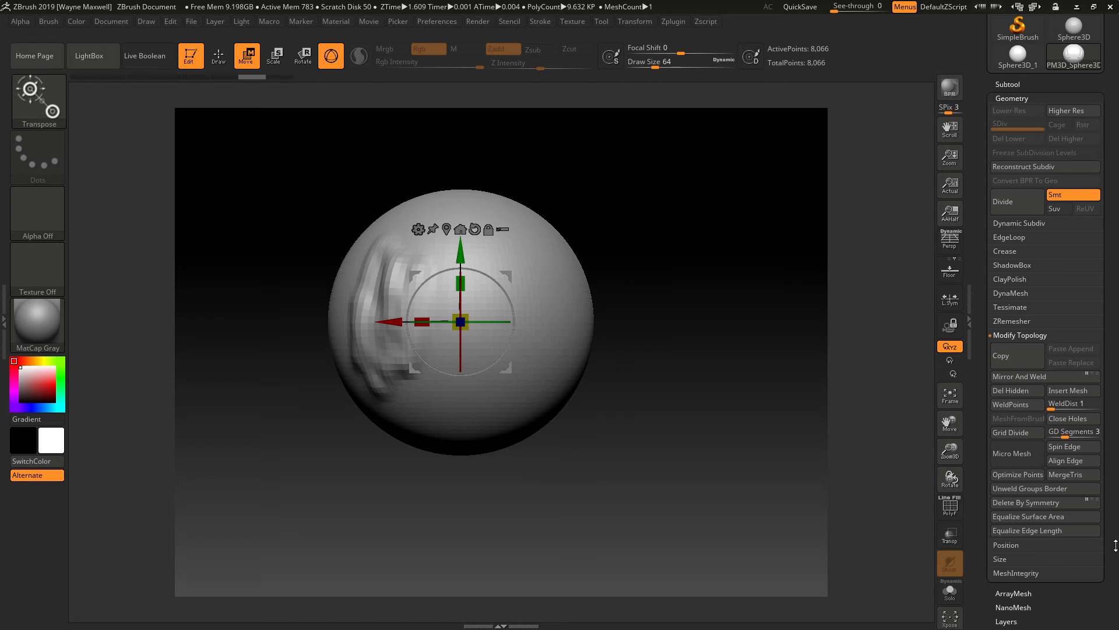
Centre the sphere by setting its geometry X Position and Y Position to 0.
click(1013, 544)
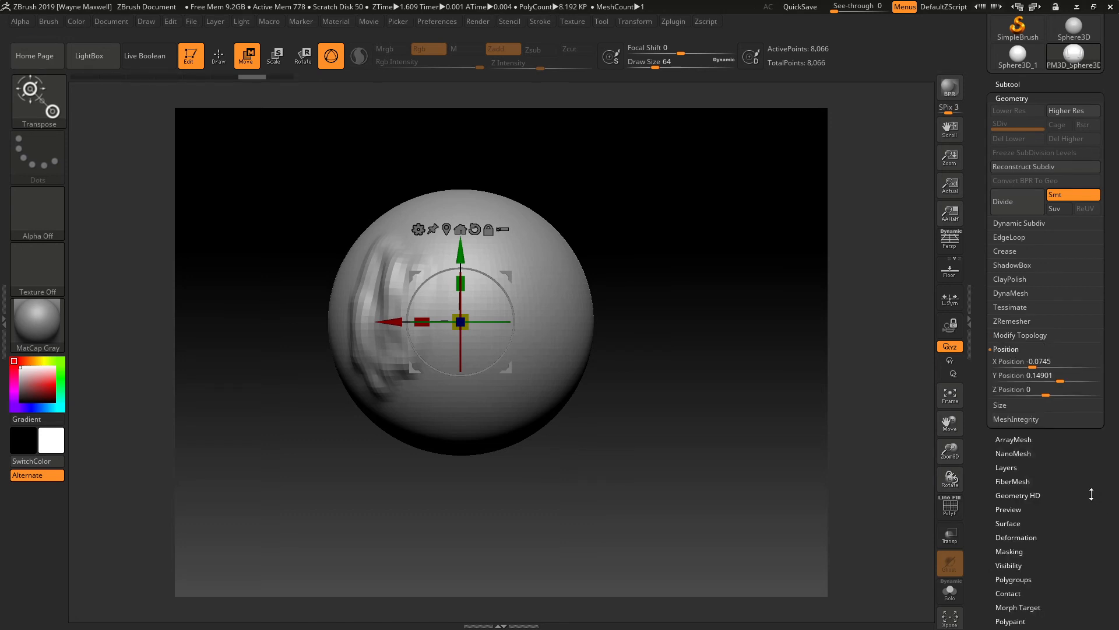
click(1015, 361)
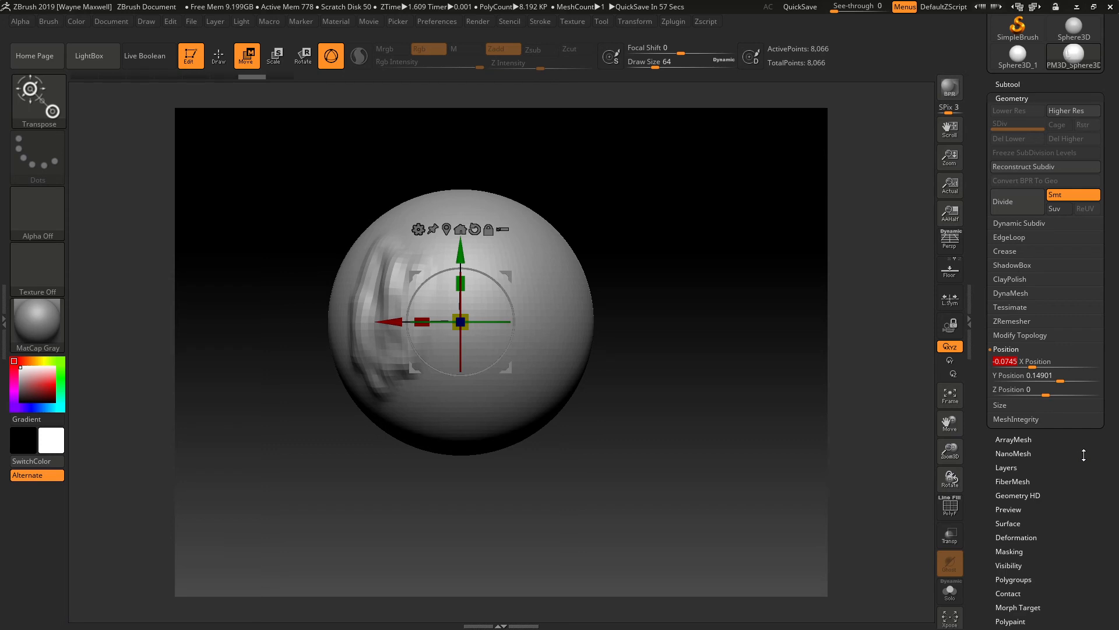
key(Tab)
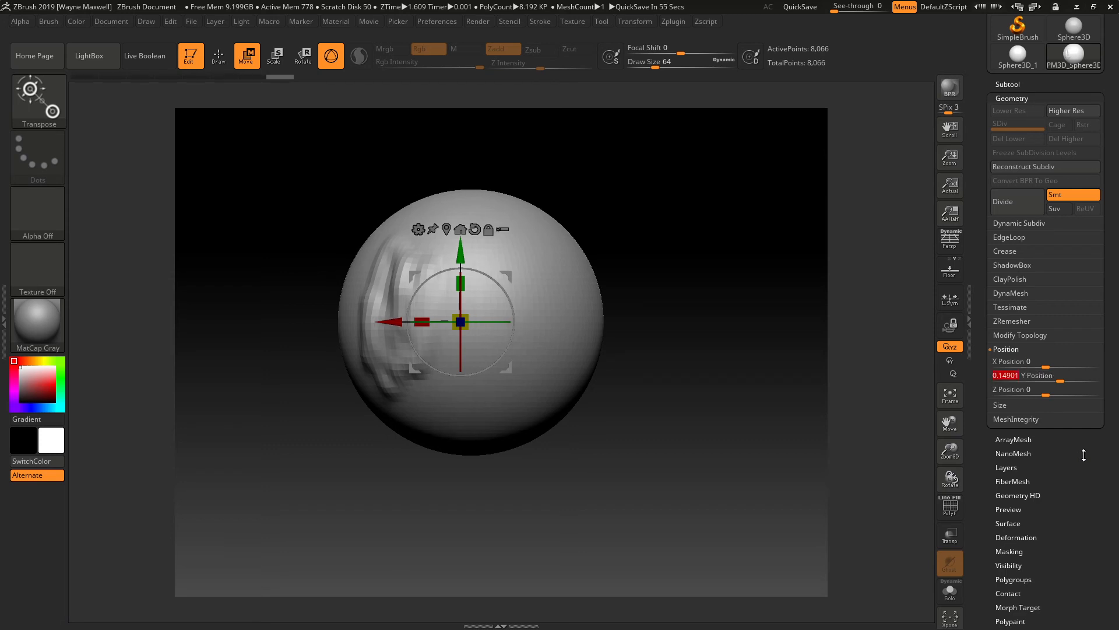
text(0)
key(Tab)
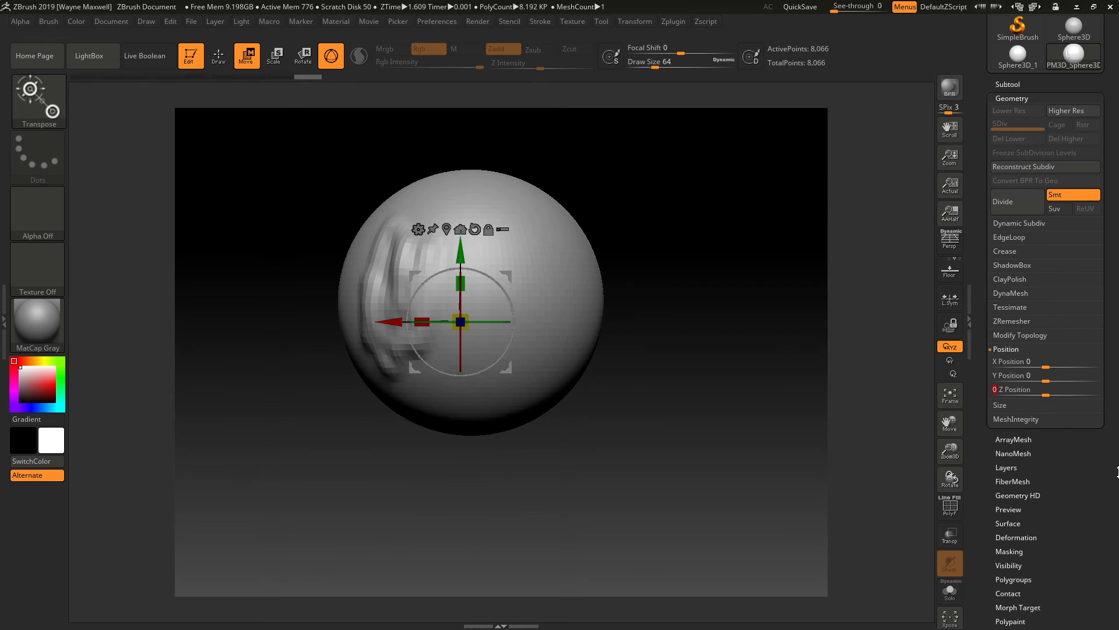
Try Mirror And Weld across X on the centred sphere, then undo it together with the position changes and the last X move.
scroll(1117, 471, up, 2)
click(1021, 381)
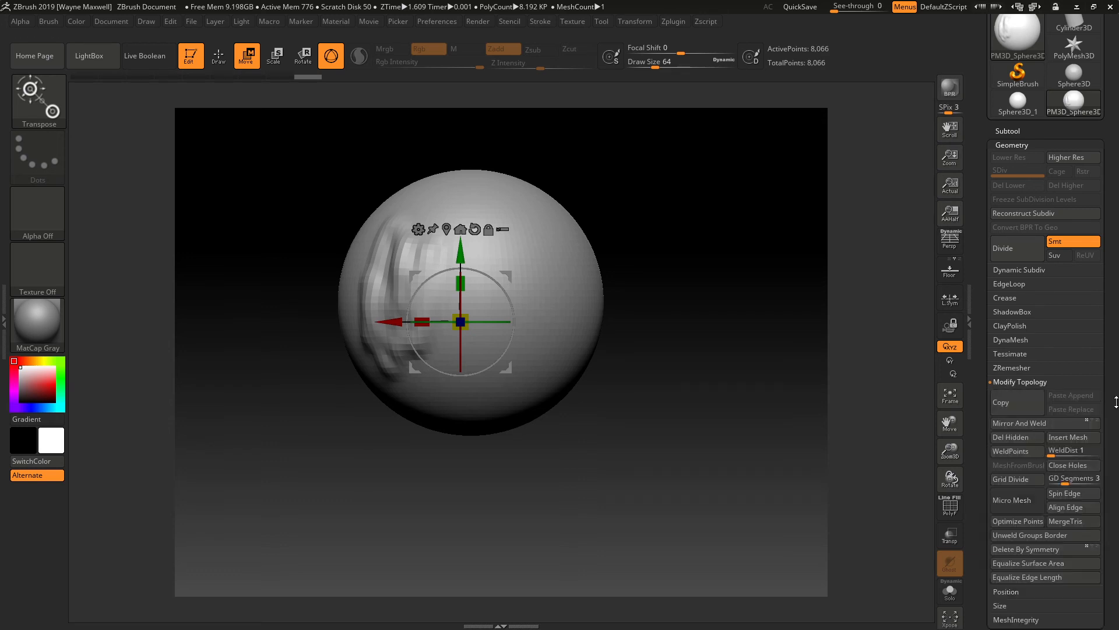
click(1067, 428)
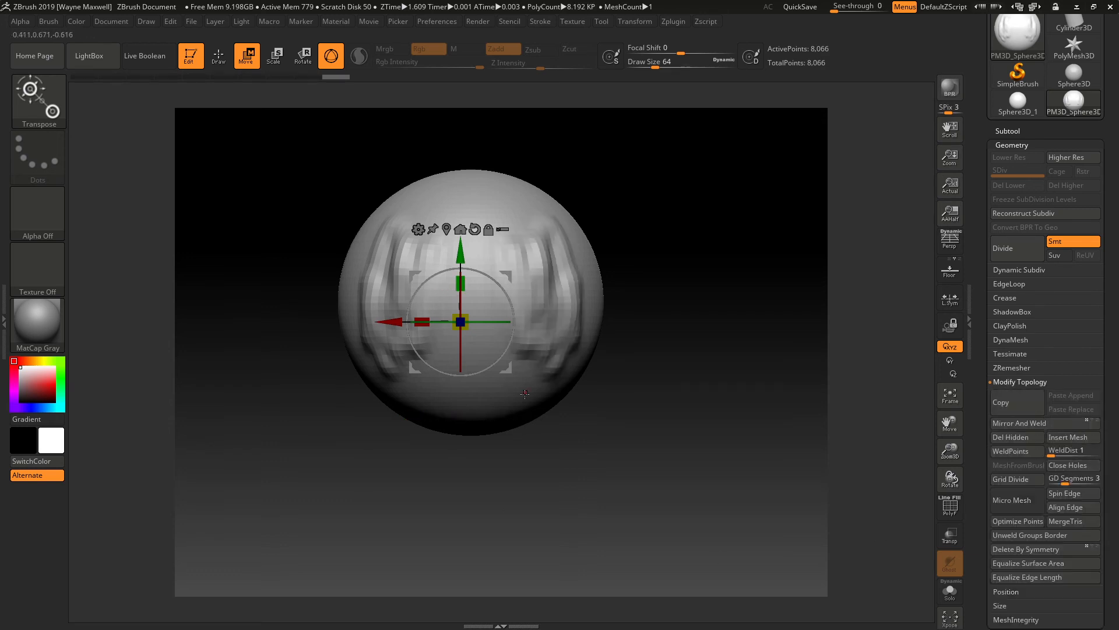
key(ctrl+z)
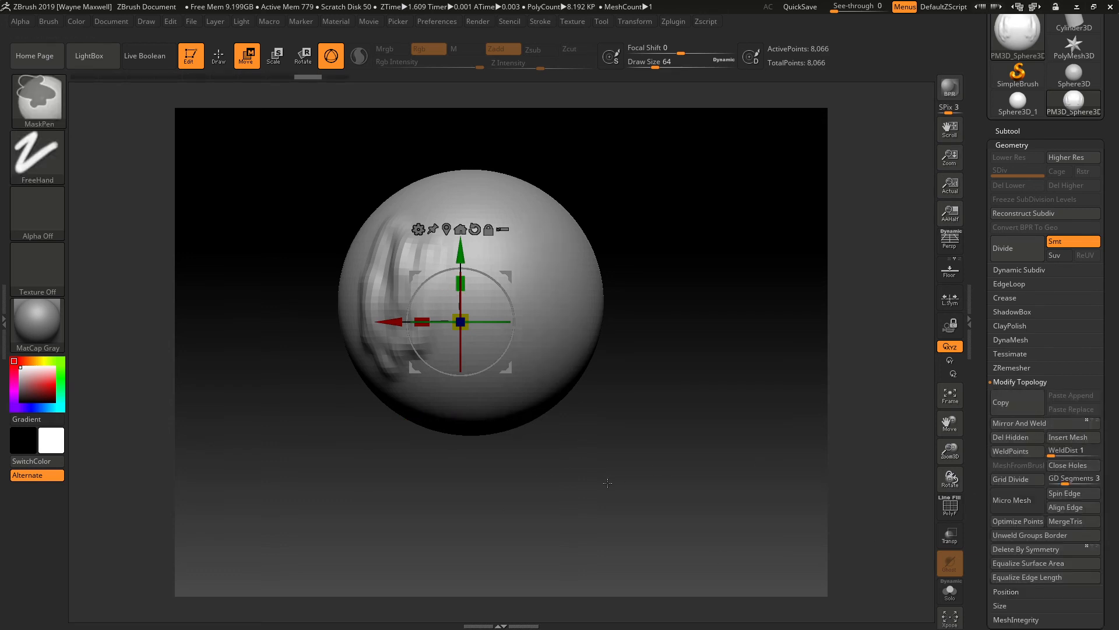
key(ctrl+z)
key(ctrl+z)
key(ctrl+z)
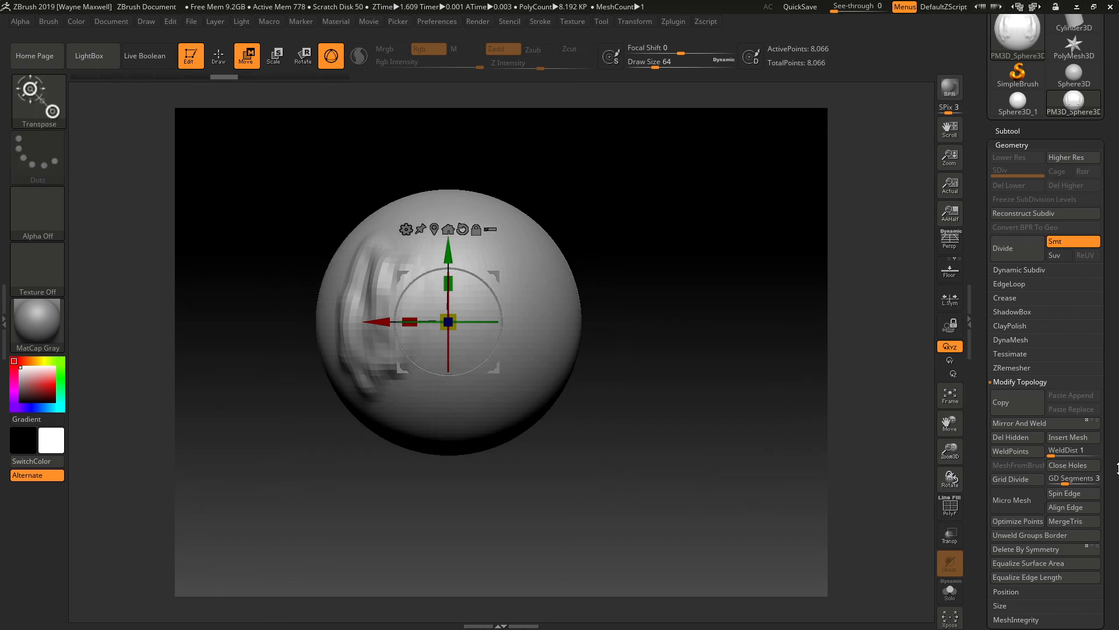
Recentre the off-centre sphere with the Deformation Unify command and return to Draw mode.
scroll(1054, 402, down, 10)
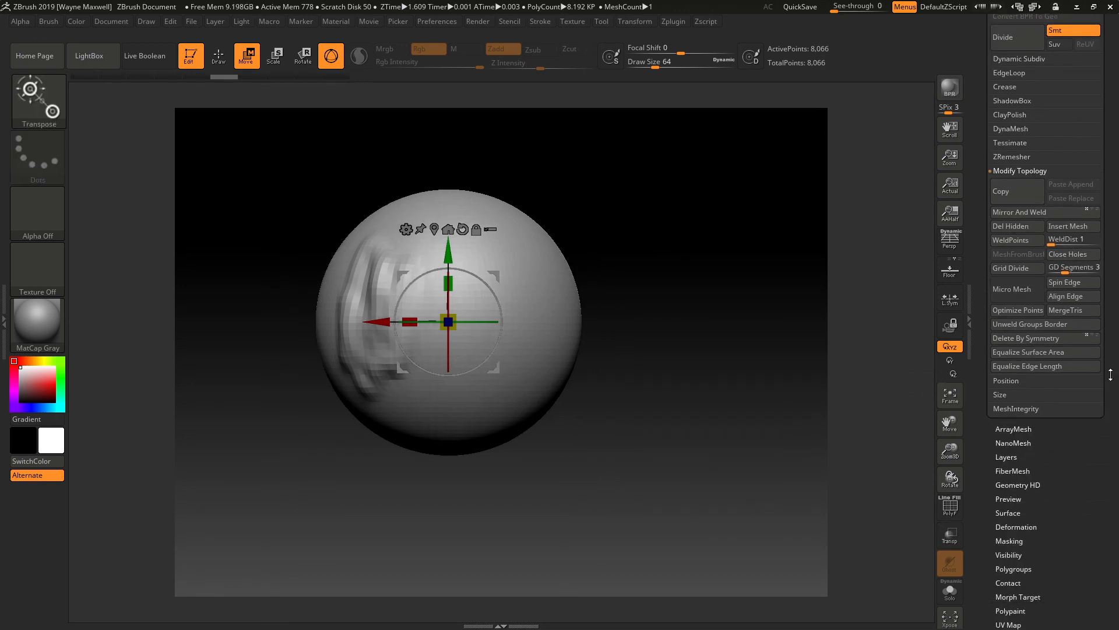
click(1027, 396)
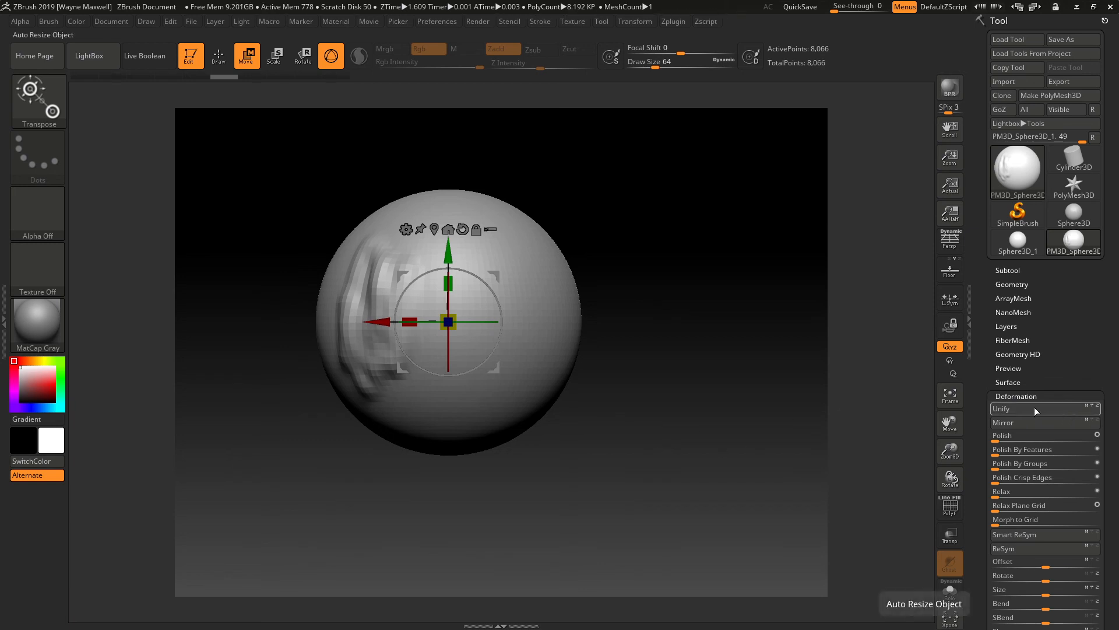
click(1018, 408)
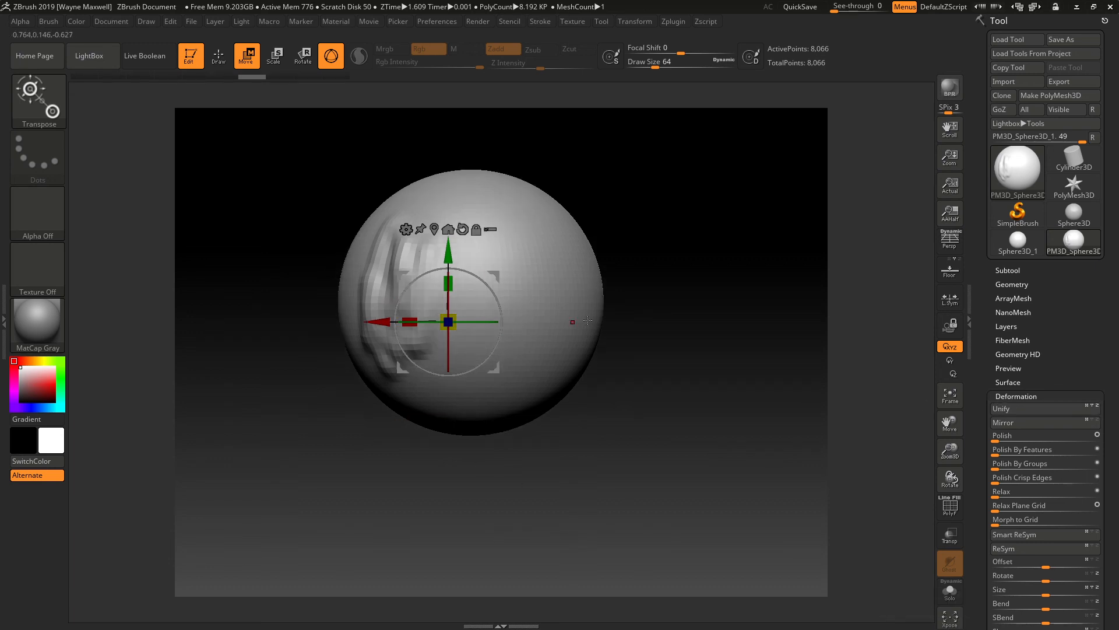
click(218, 55)
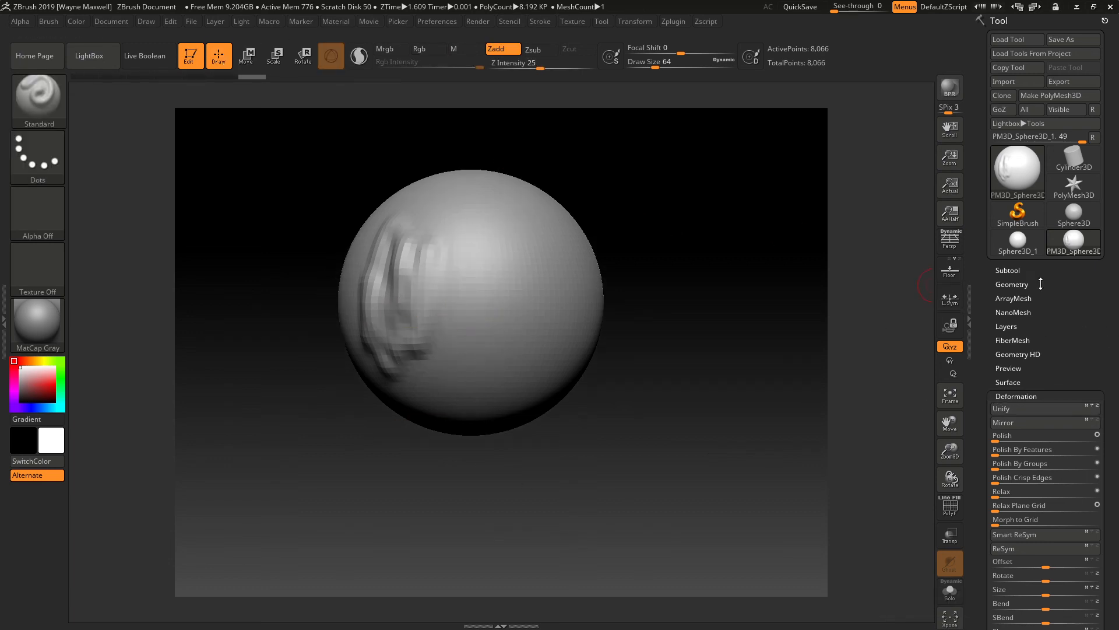
Apply Mirror And Weld across X to copy the ridges onto the other half of the unified sphere.
click(1018, 284)
drag(1114, 564, 1111, 406)
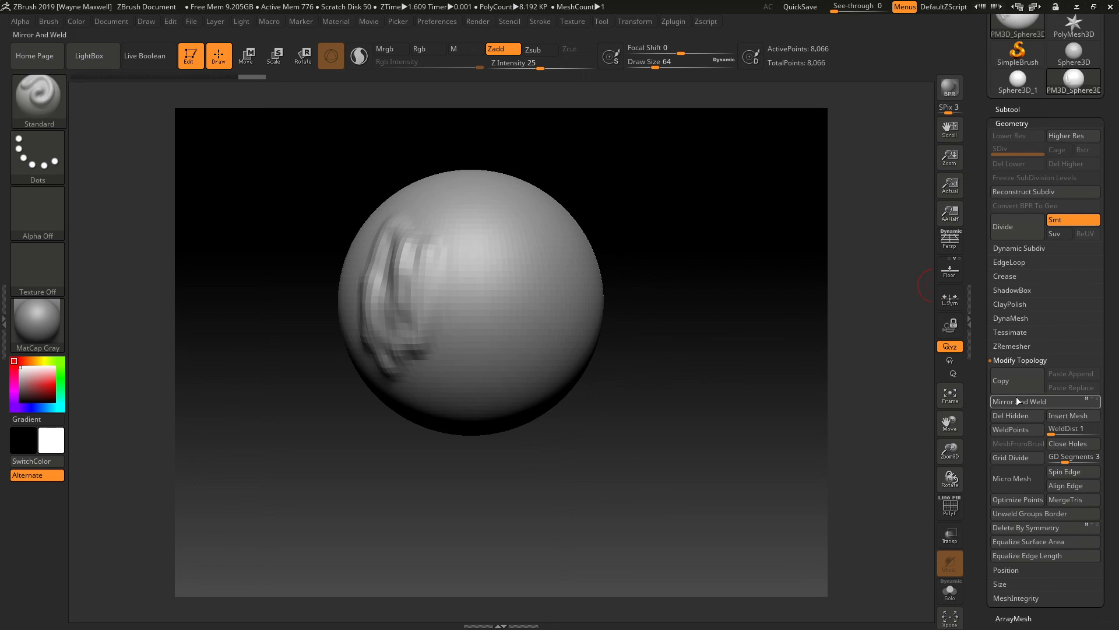
click(1014, 404)
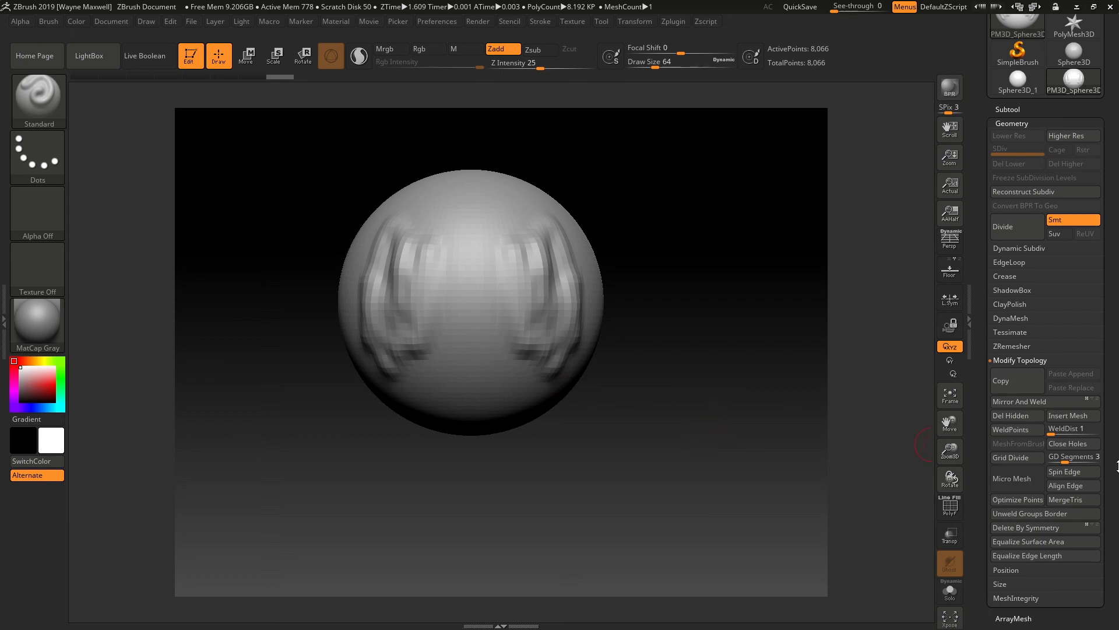
Open the Deformation settings of the mirrored sphere to review the Unify and Mirror commands.
scroll(1107, 351, down, 10)
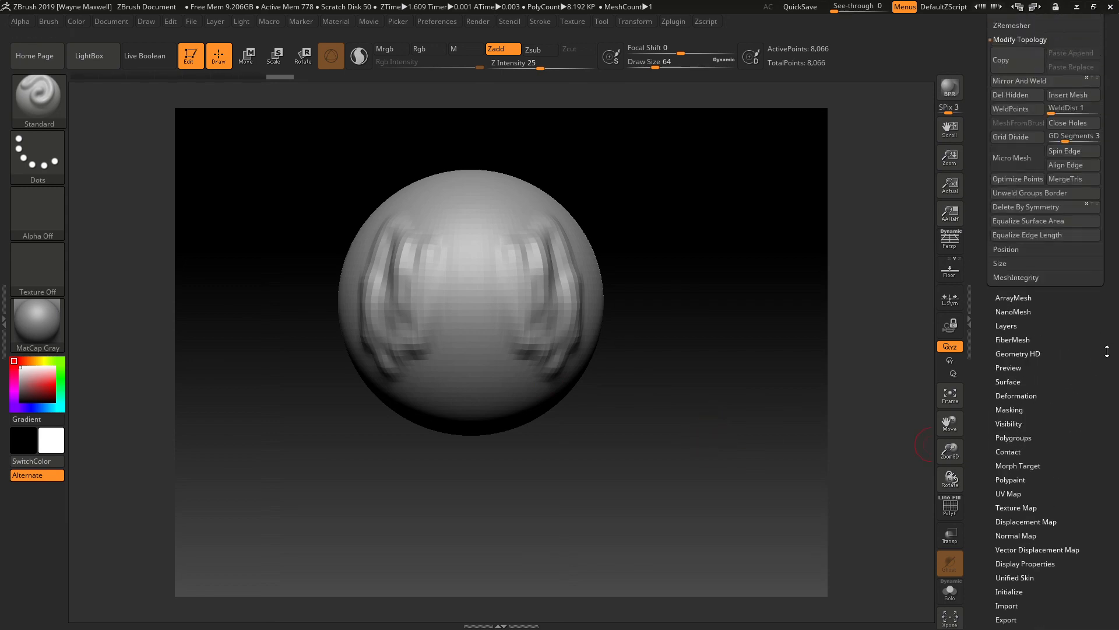
scroll(1107, 351, up, 8)
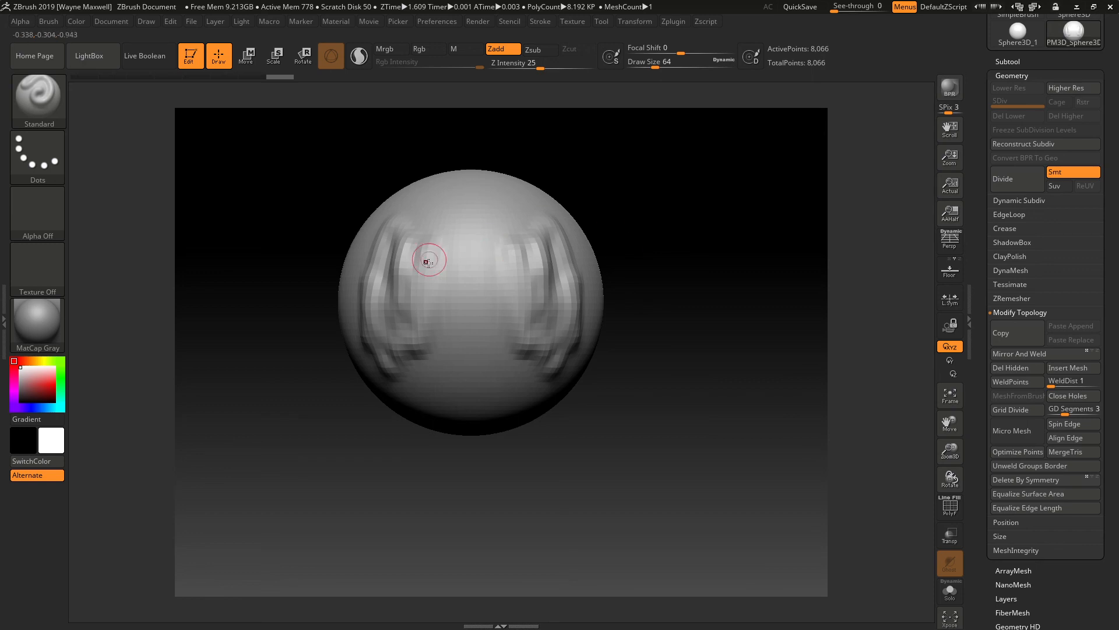
scroll(1115, 515, down, 5)
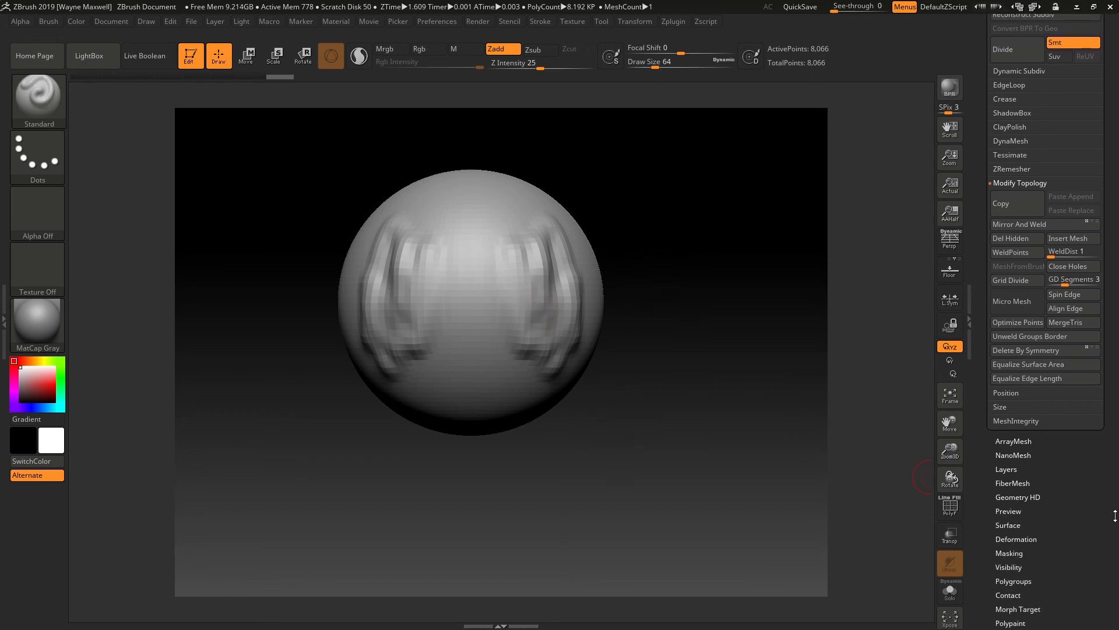
click(1019, 539)
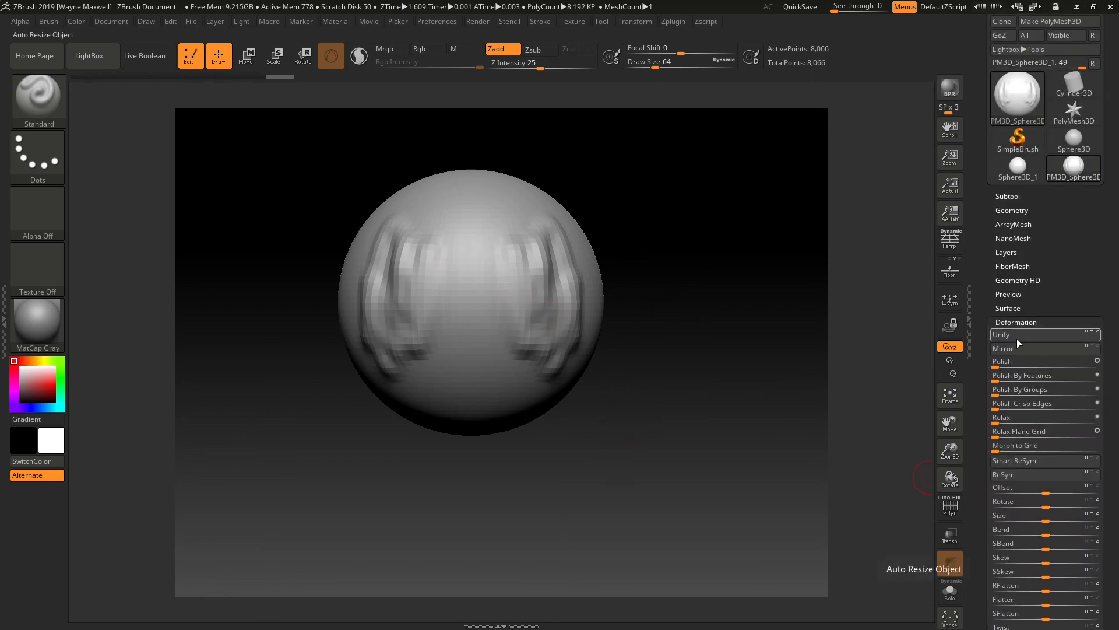